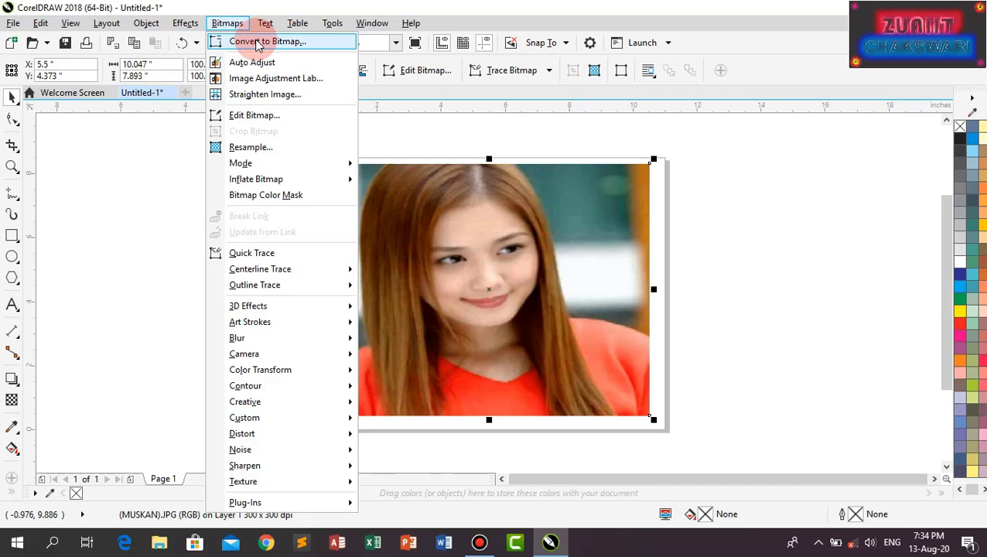
Convert the photo to a bitmap with a resolution of 72 dpi.
click(257, 43)
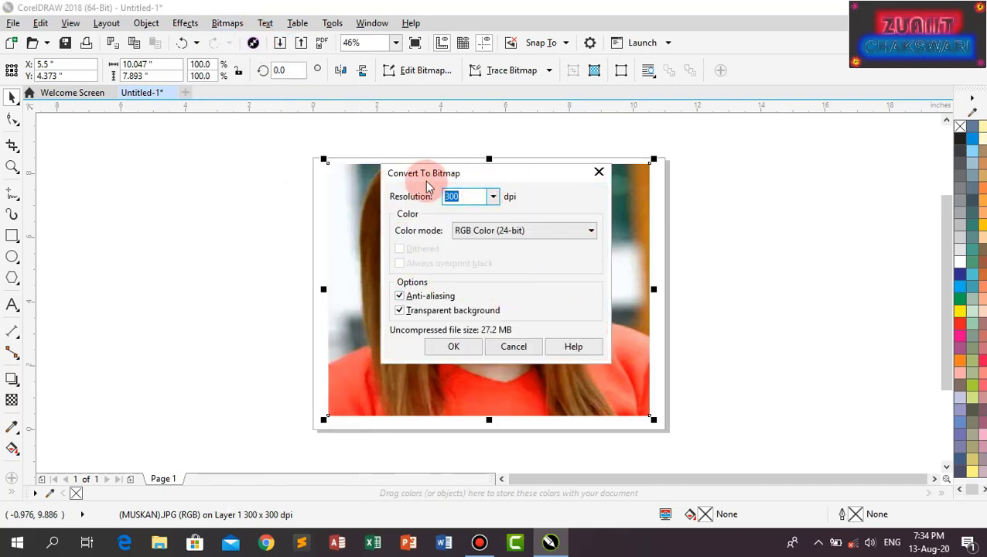
click(493, 196)
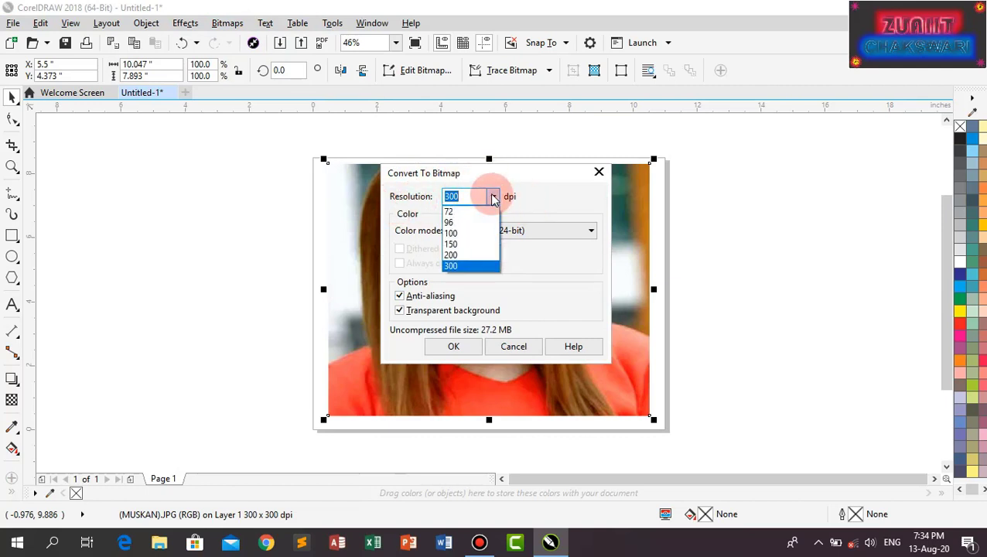
click(455, 213)
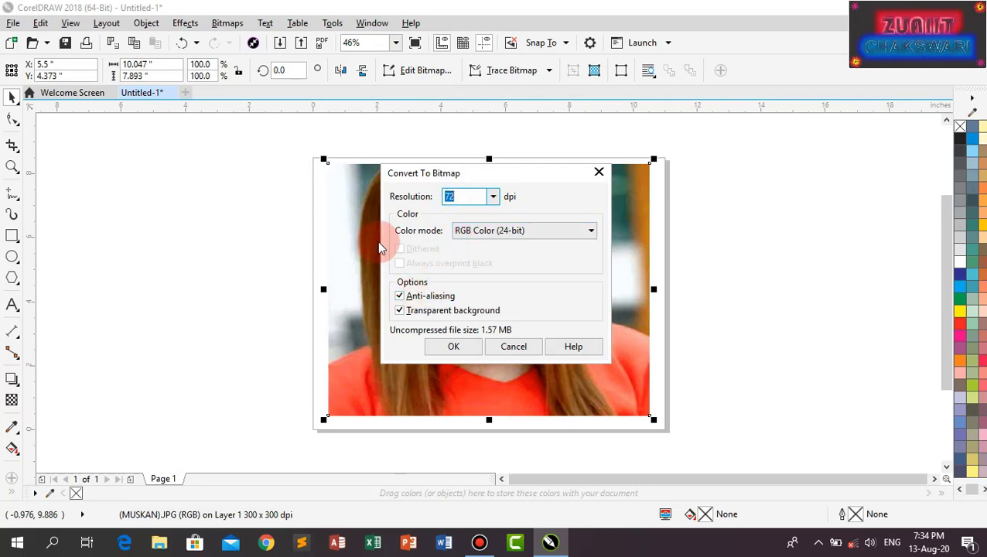
click(454, 346)
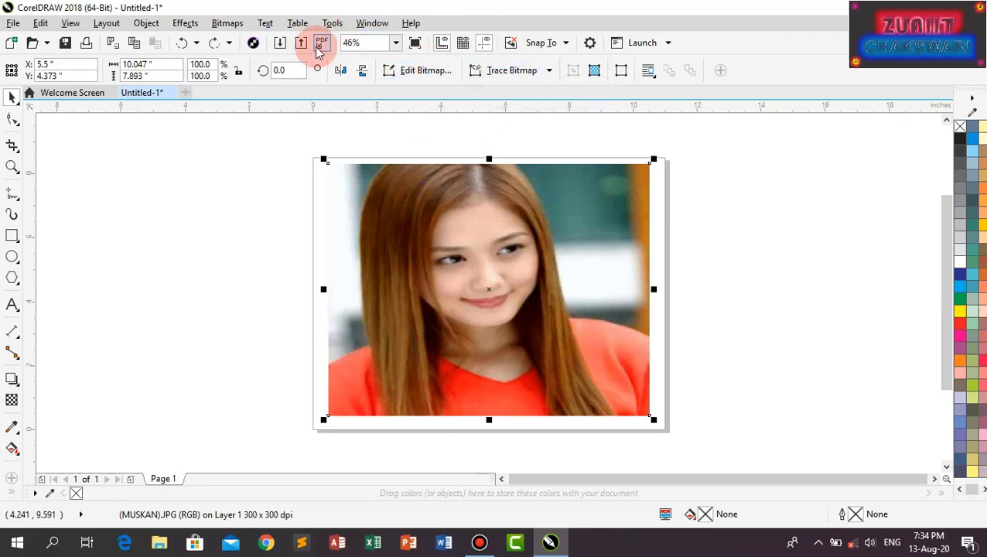
Convert the photo to a bitmap with a resolution of 150 dpi.
click(228, 22)
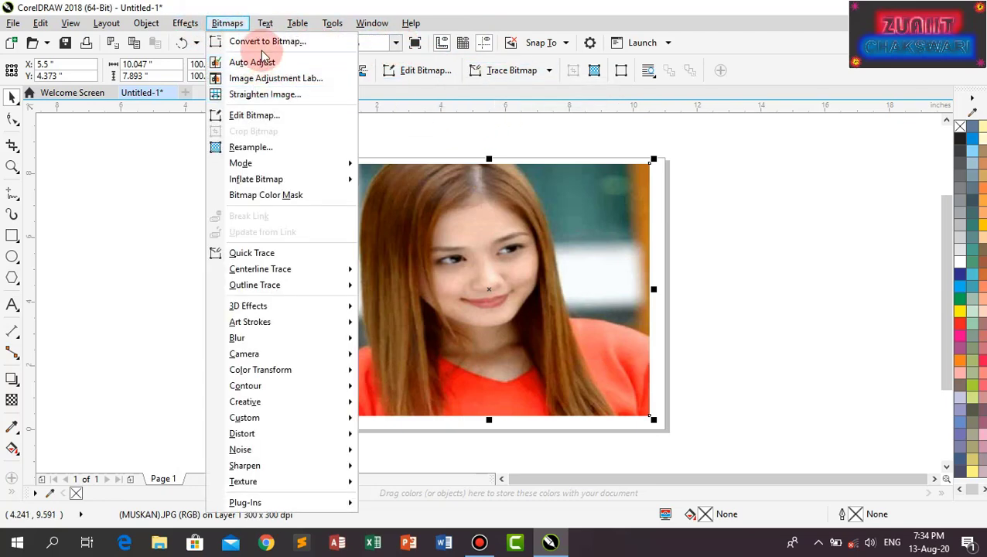
click(263, 39)
click(493, 196)
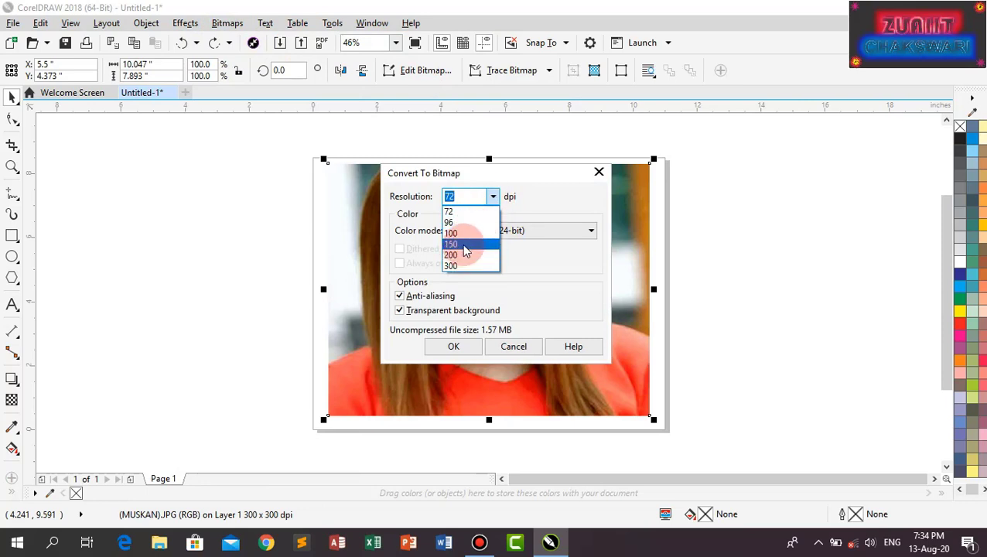
click(466, 246)
click(456, 347)
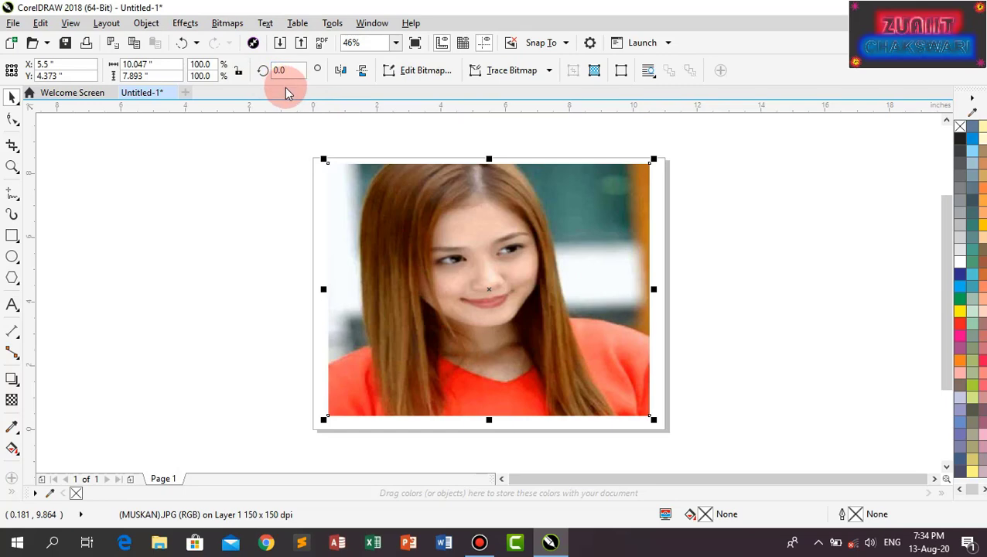
Convert the photo to a bitmap with a resolution of 300 dpi.
click(226, 22)
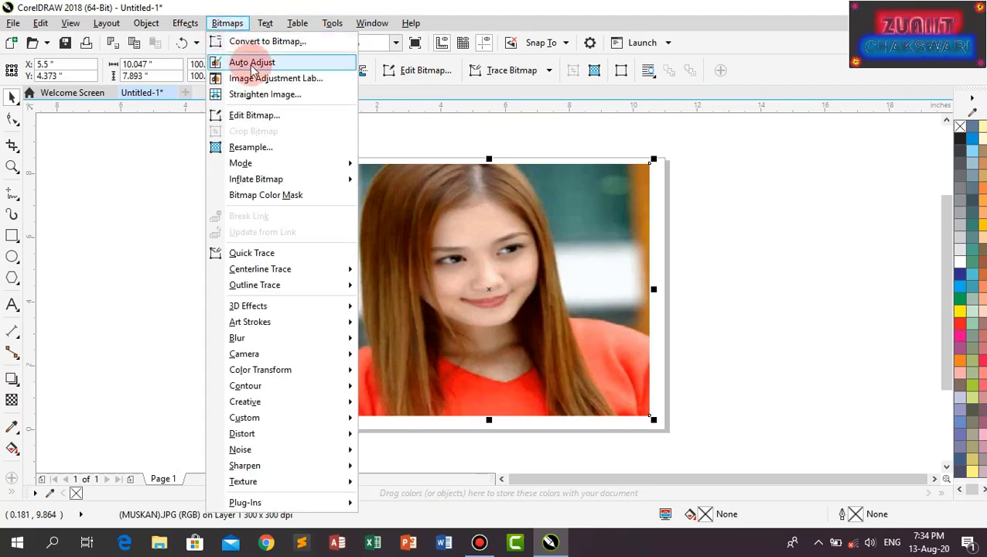
click(272, 41)
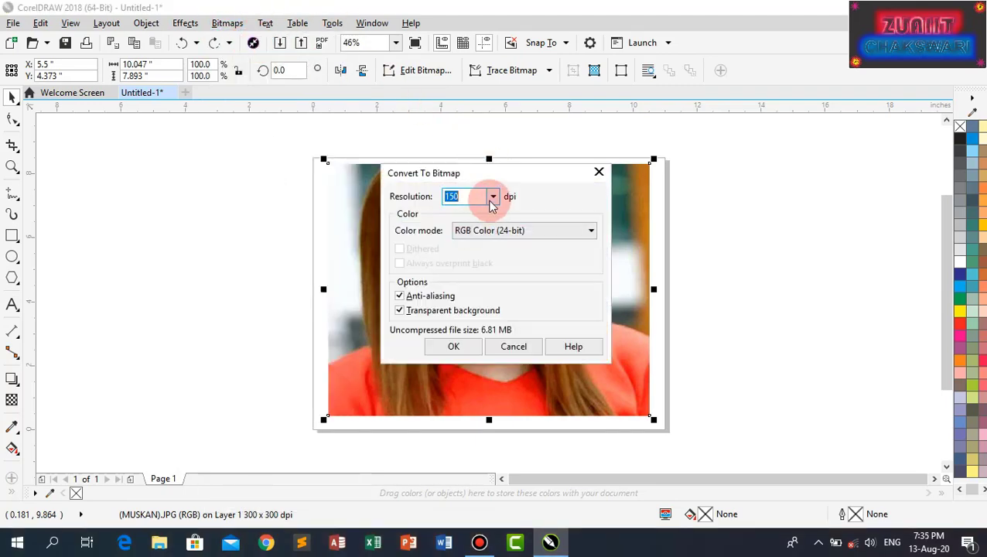
click(492, 198)
click(467, 268)
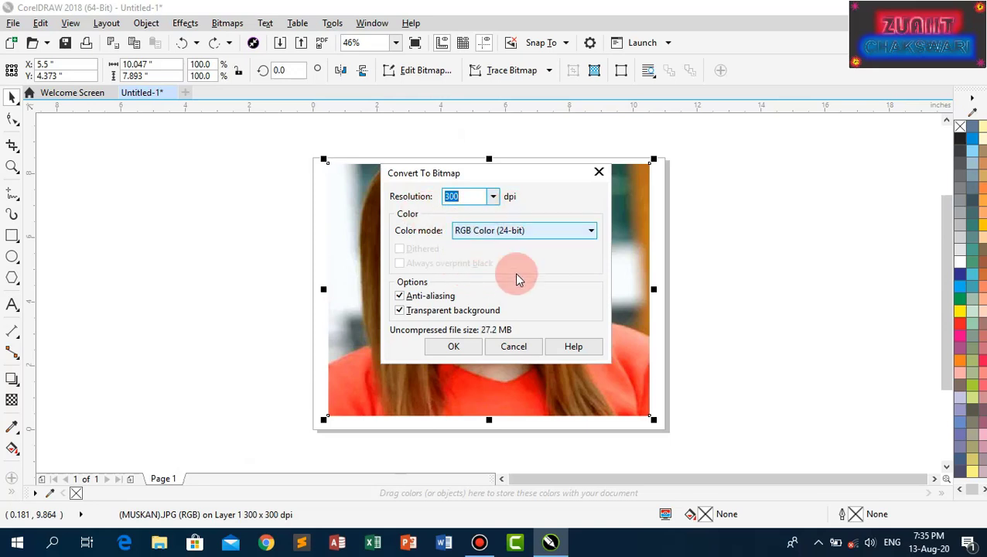
click(471, 346)
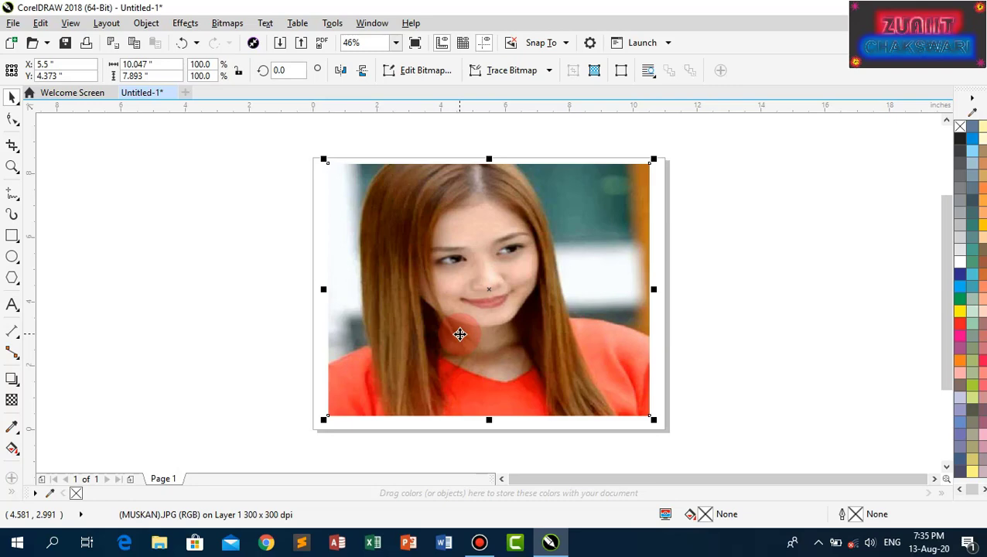
Examine the photo's pixel quality at high magnification around the background and the face, and return to the full view.
scroll(726, 307, up, 4)
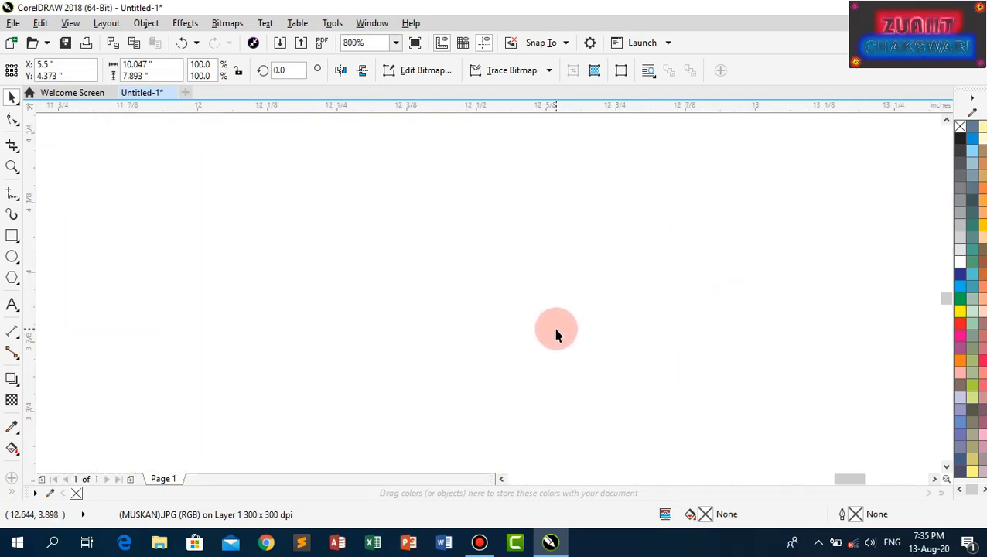
key(shift+F2)
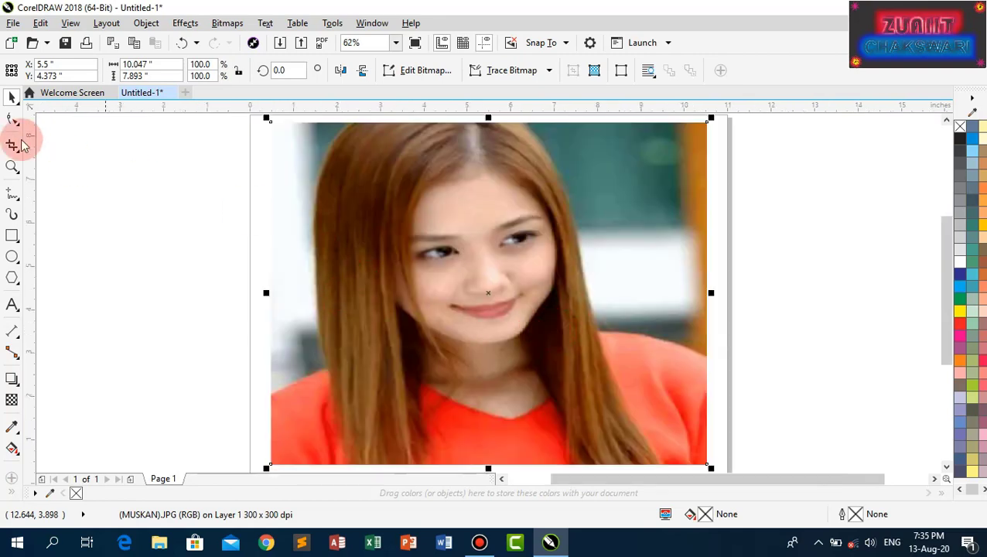
scroll(668, 286, up, 2)
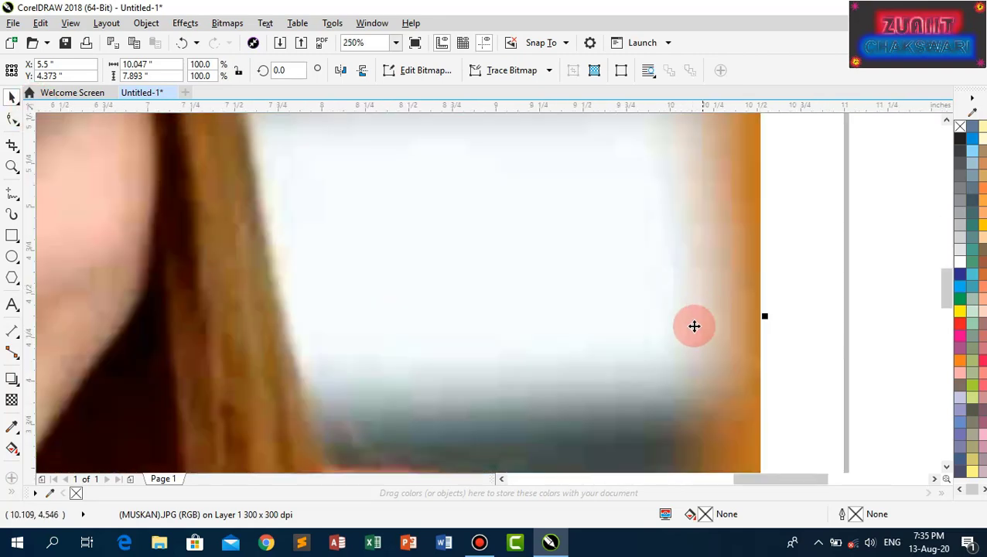
scroll(694, 326, up, 3)
scroll(297, 273, up, 3)
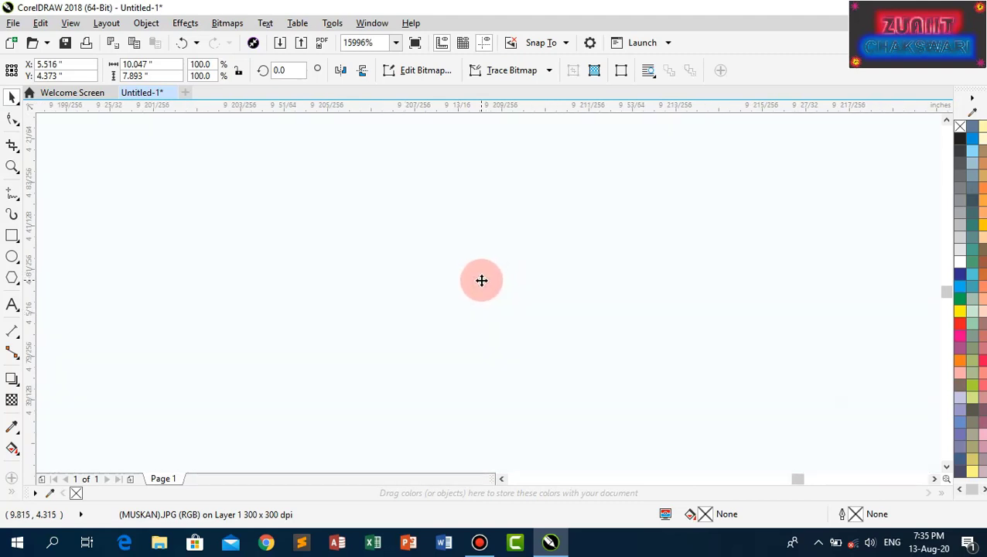
key(F4)
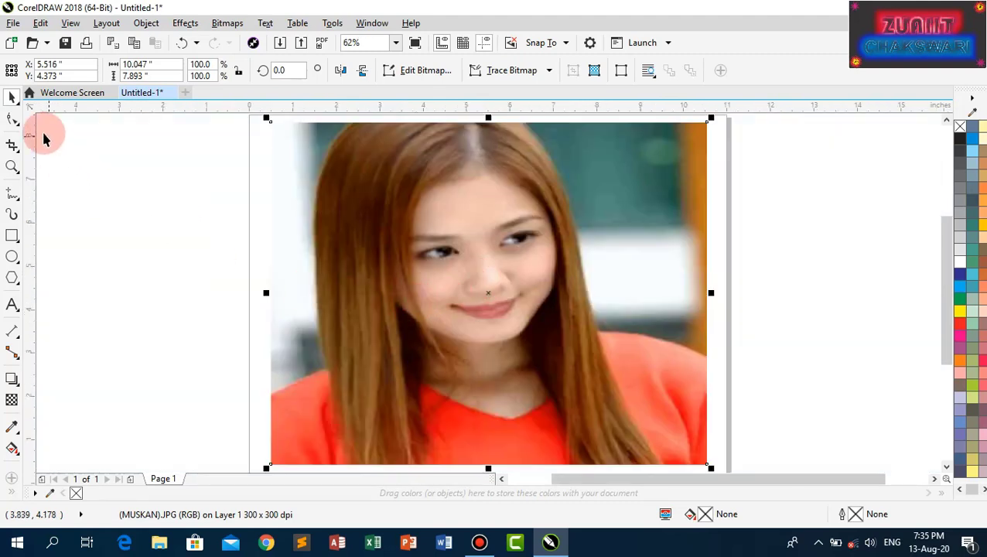
click(11, 167)
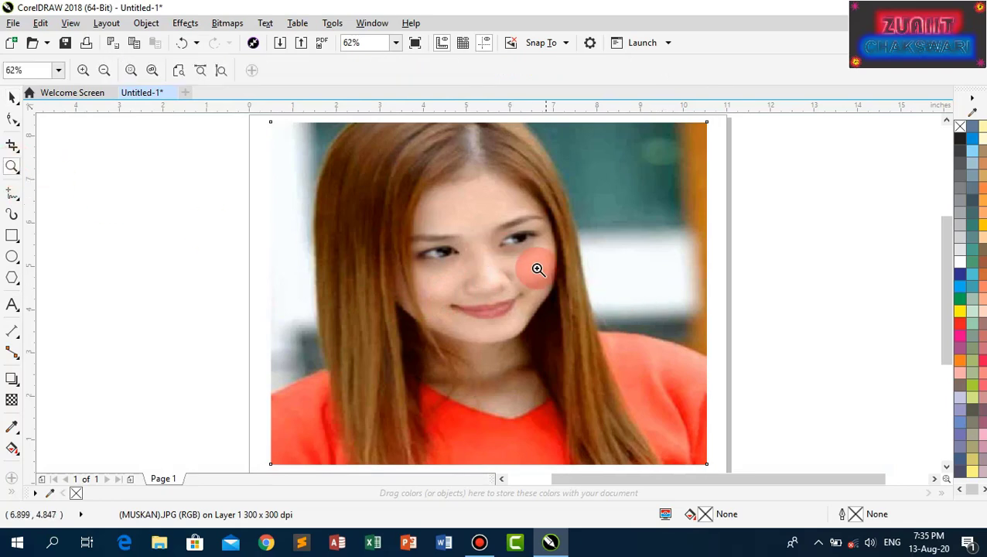
click(557, 313)
click(383, 306)
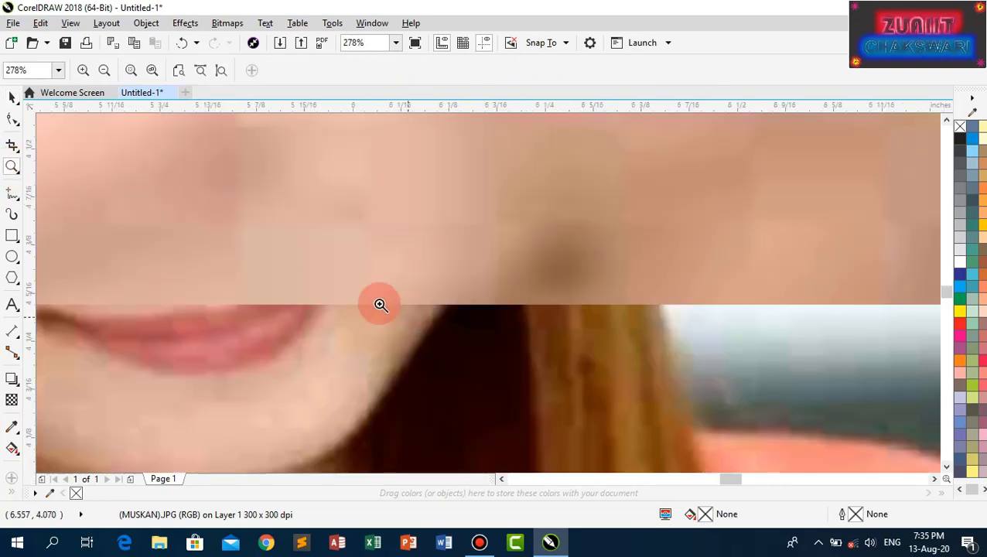
click(437, 327)
click(466, 331)
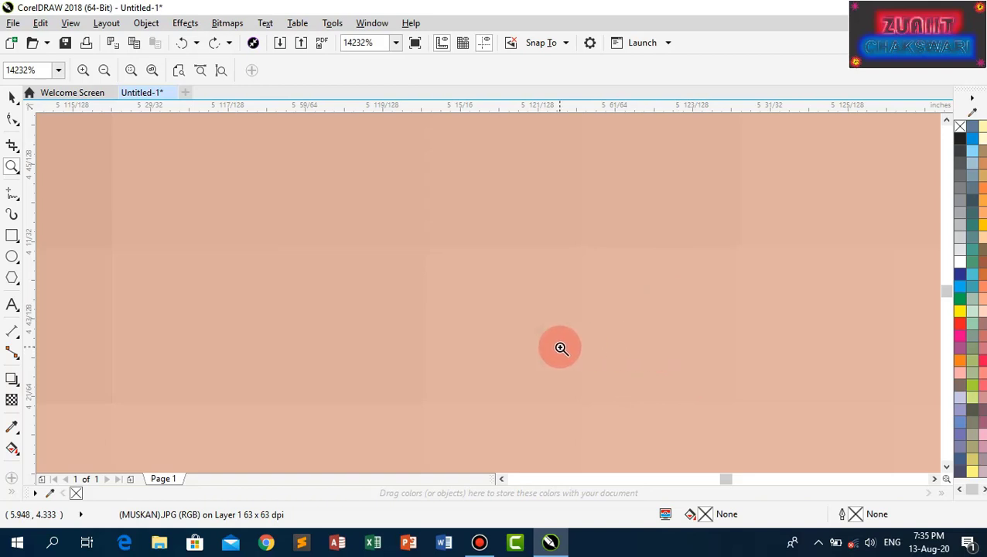
key(F4)
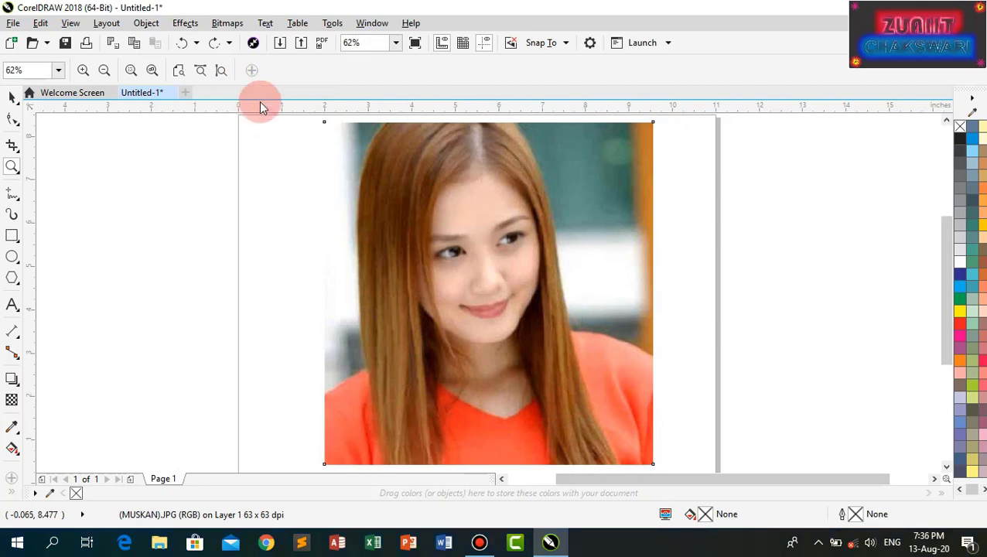
Try converting the photo to a bitmap in Black and White (1-bit) color mode and undo the conversion.
click(227, 22)
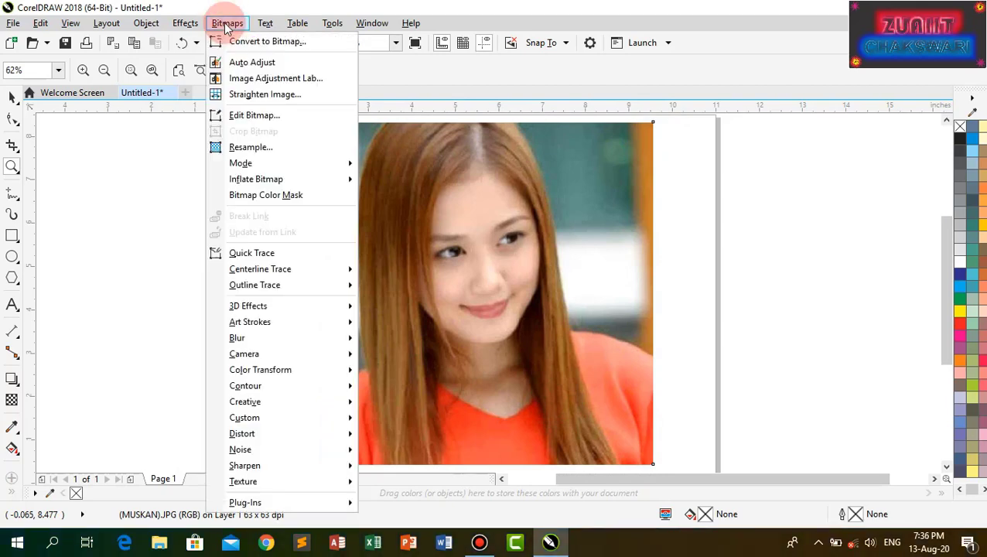
click(273, 45)
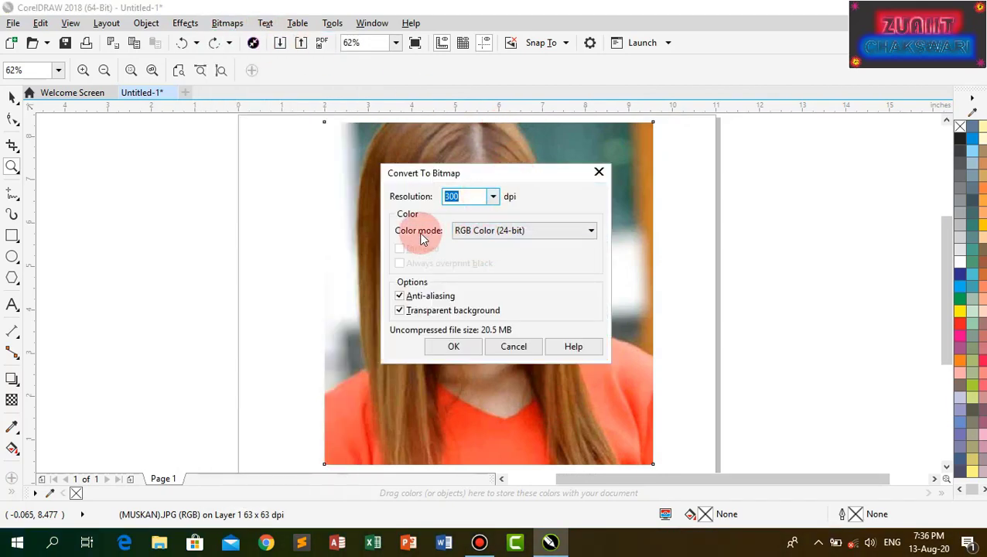
click(591, 231)
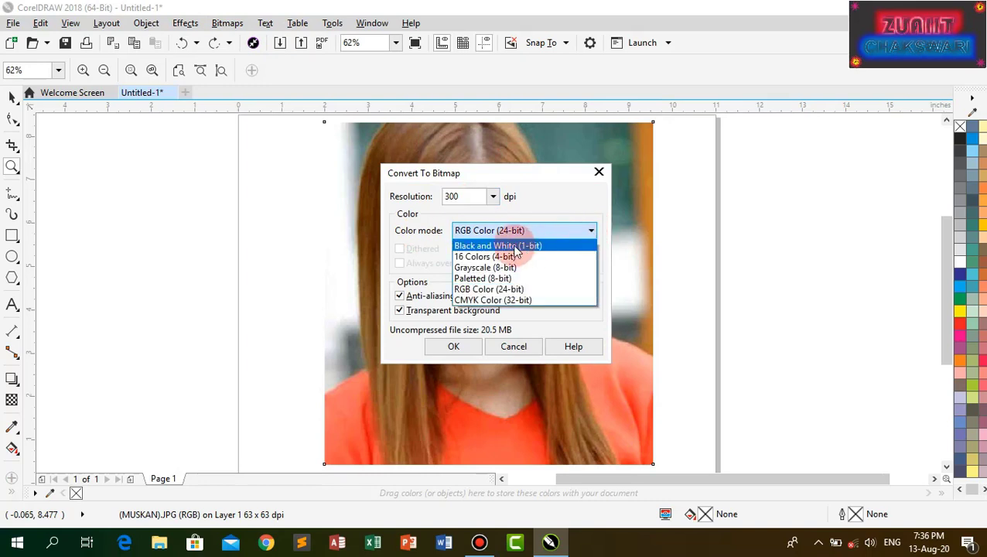
click(516, 248)
click(452, 347)
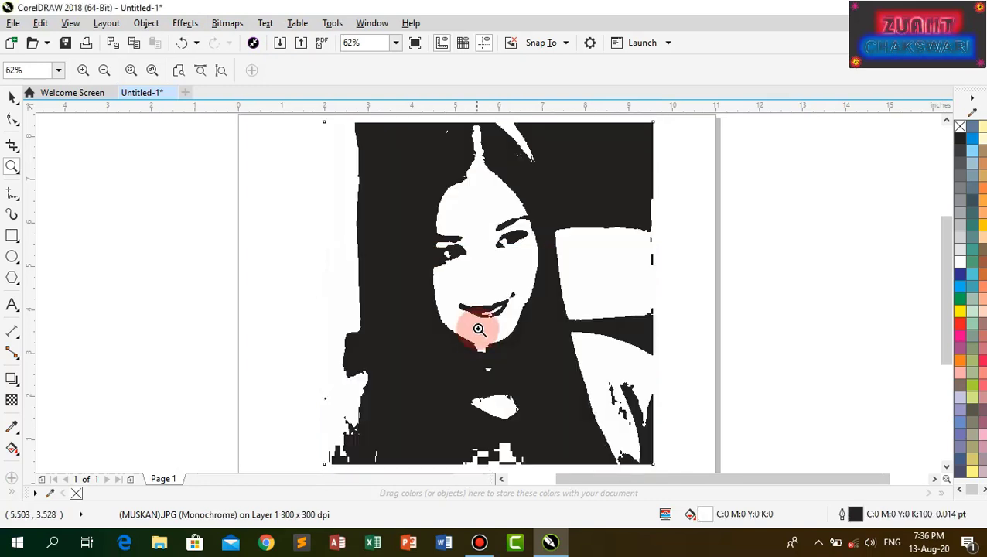
key(ctrl+z)
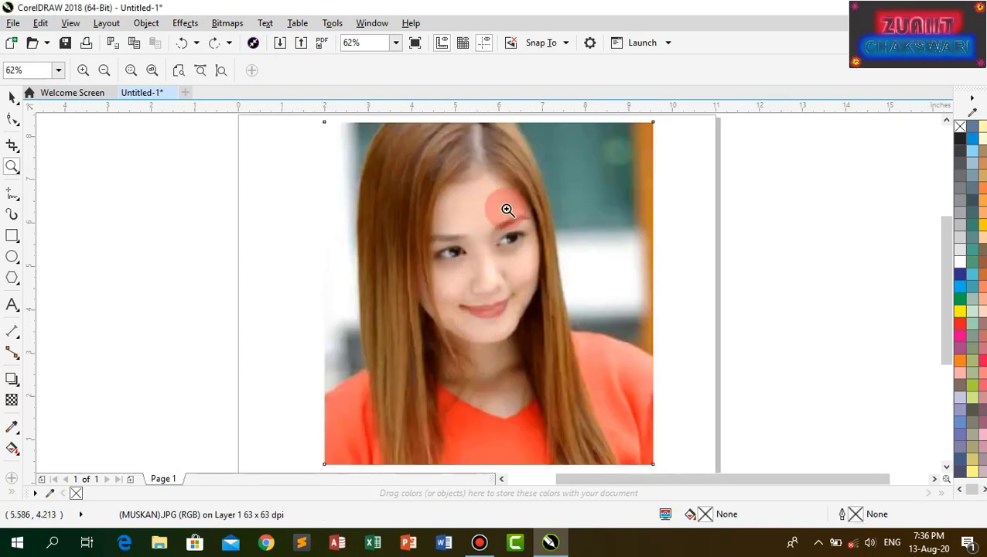
Try converting the photo to a bitmap in 16 Colors (4-bit) color mode and undo the conversion.
click(226, 24)
click(264, 43)
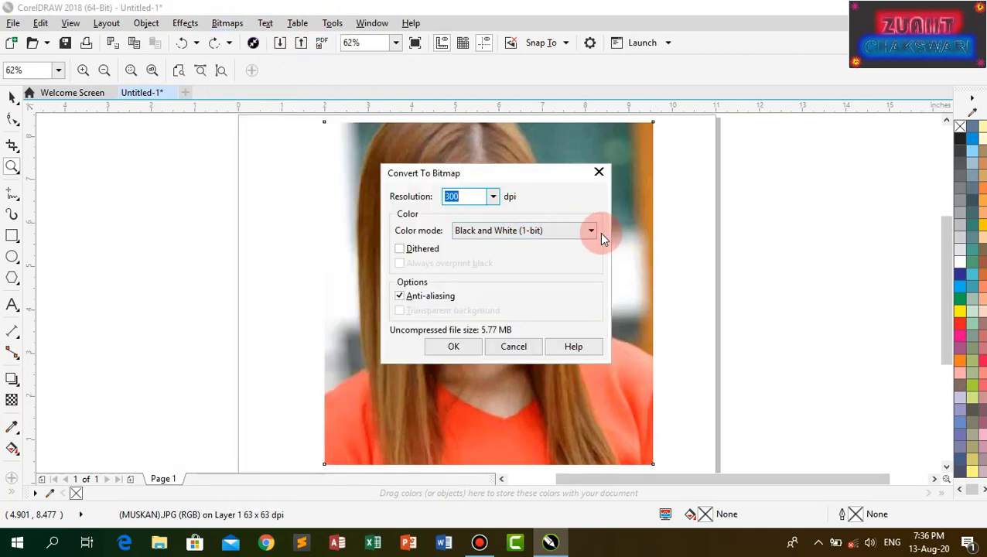
click(602, 236)
click(520, 257)
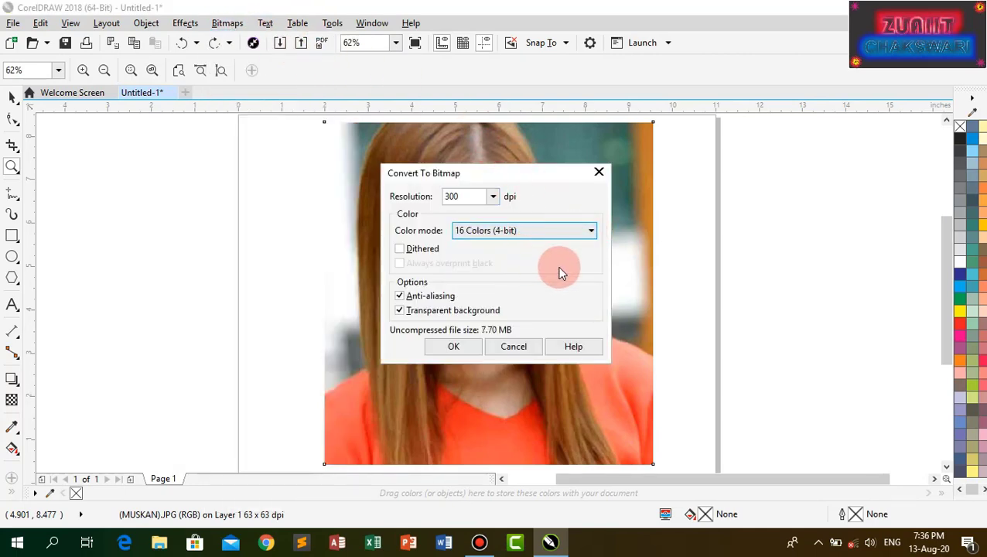
click(453, 341)
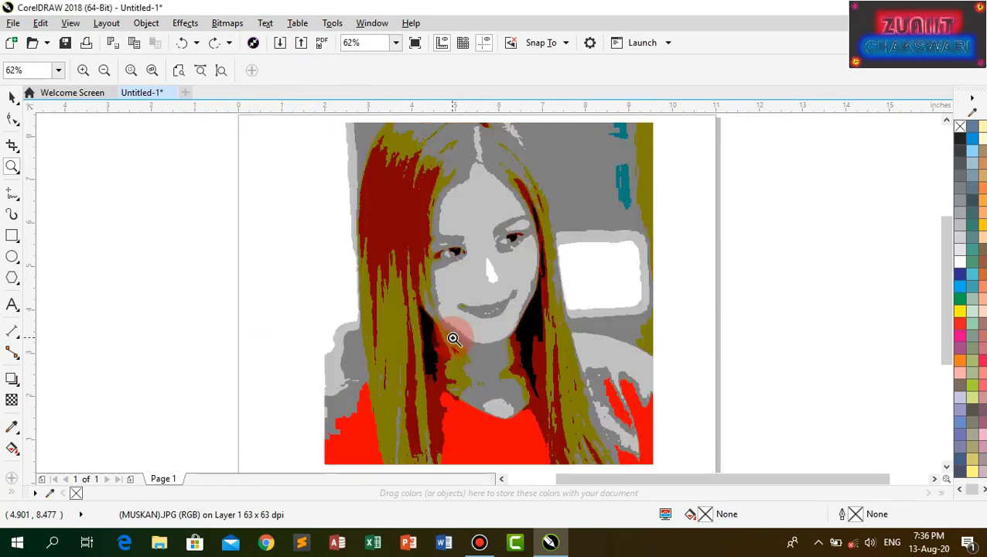
key(ctrl+z)
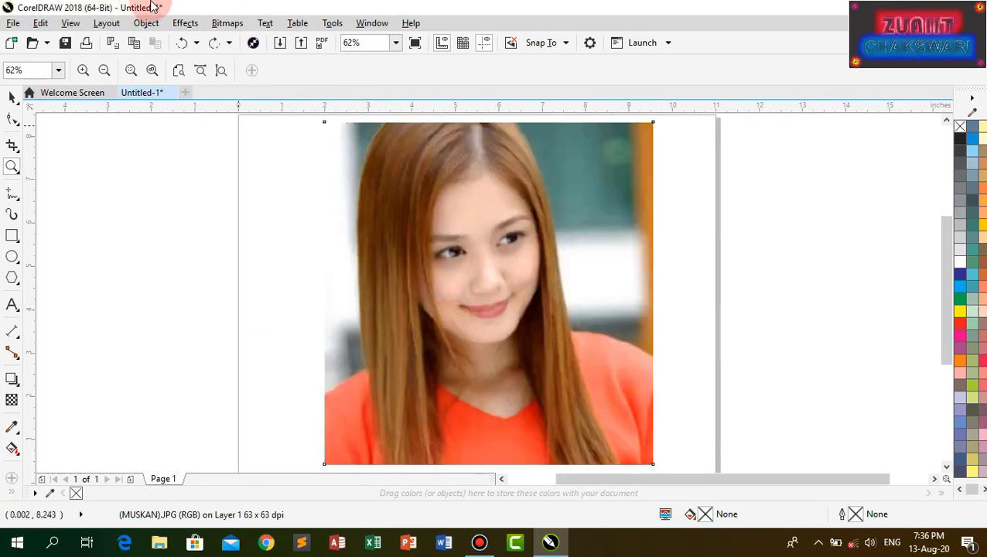
Try converting the photo to a bitmap in Grayscale (8-bit) color mode and undo the conversion.
click(226, 23)
click(332, 42)
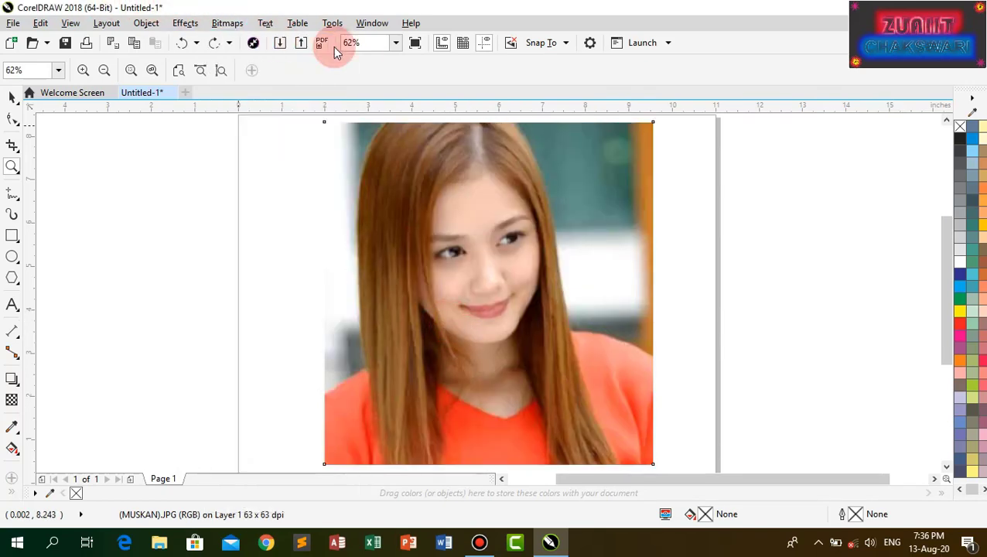
click(590, 230)
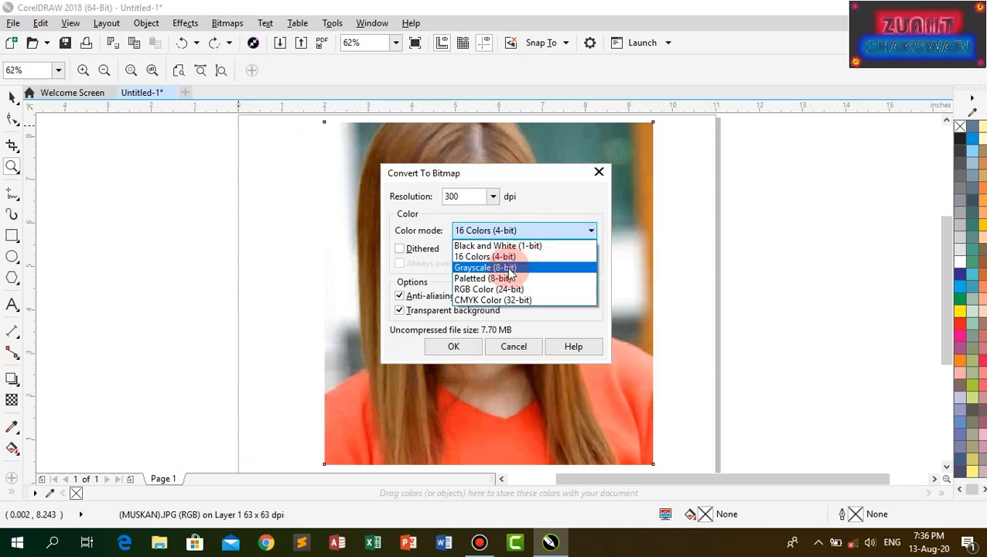
click(505, 268)
click(448, 352)
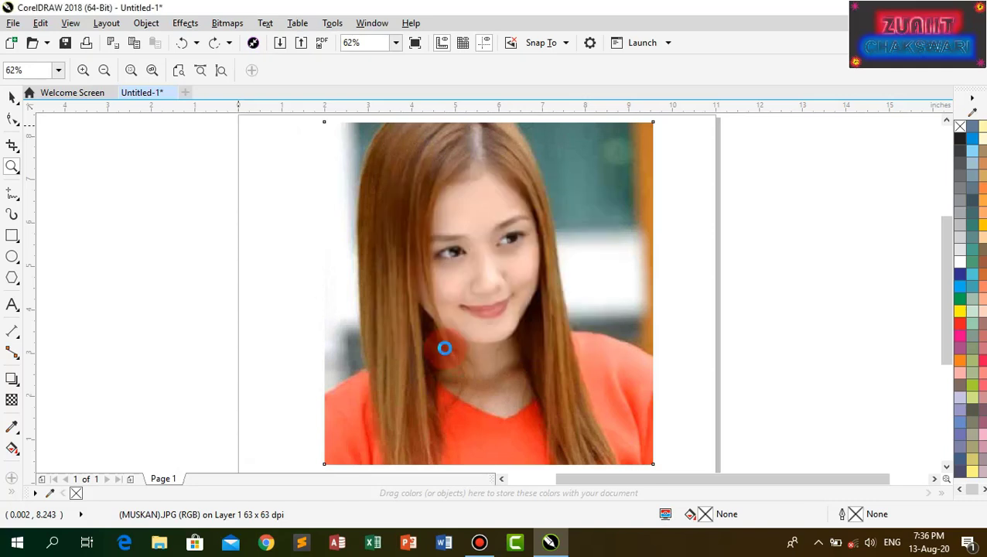
key(ctrl+z)
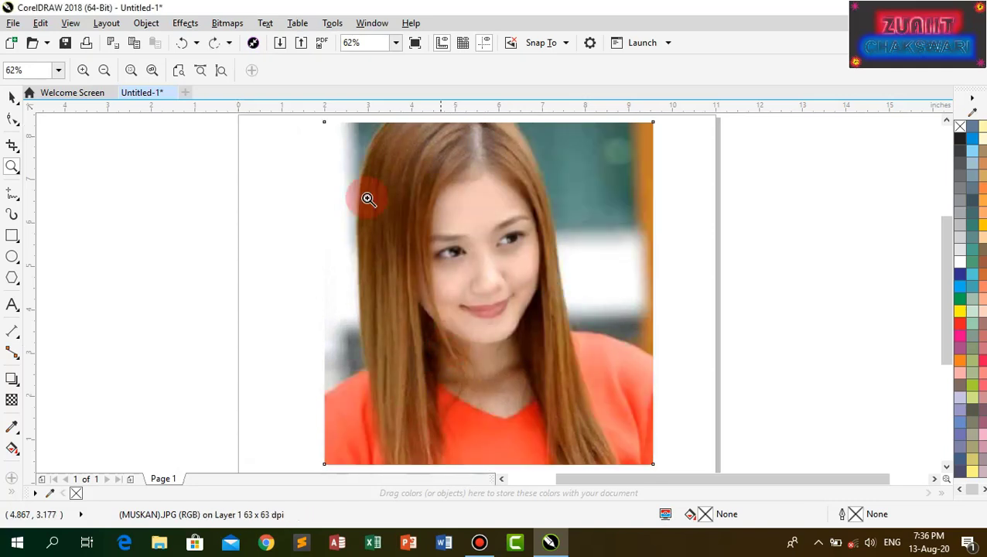
Try converting the photo to a 300 dpi bitmap in Paletted (8-bit) color mode and undo the conversion.
click(227, 23)
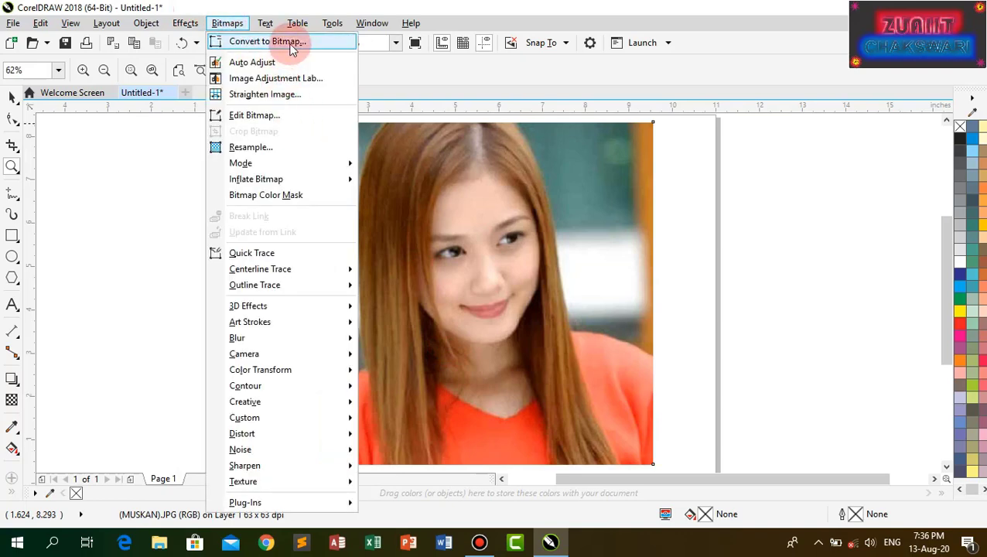
click(286, 40)
click(590, 230)
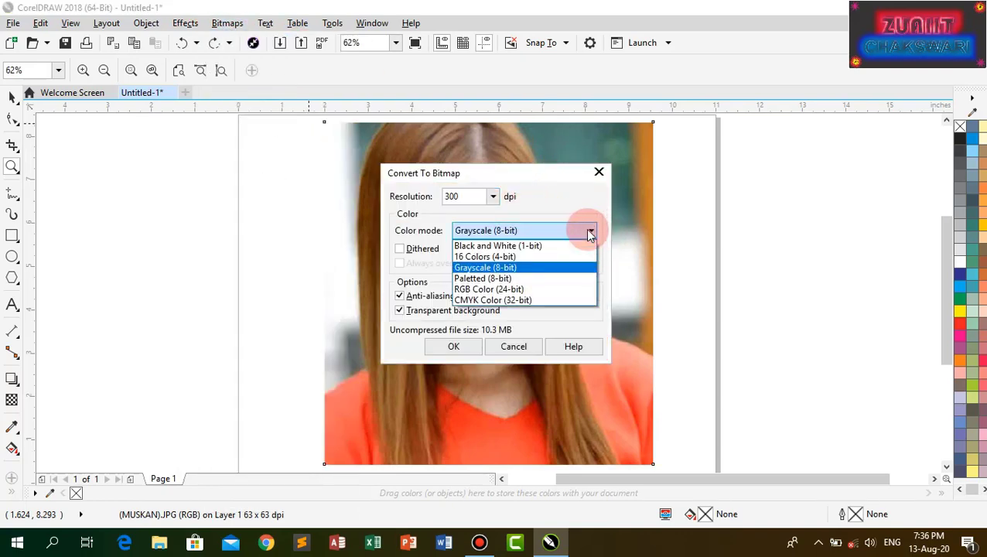
click(490, 280)
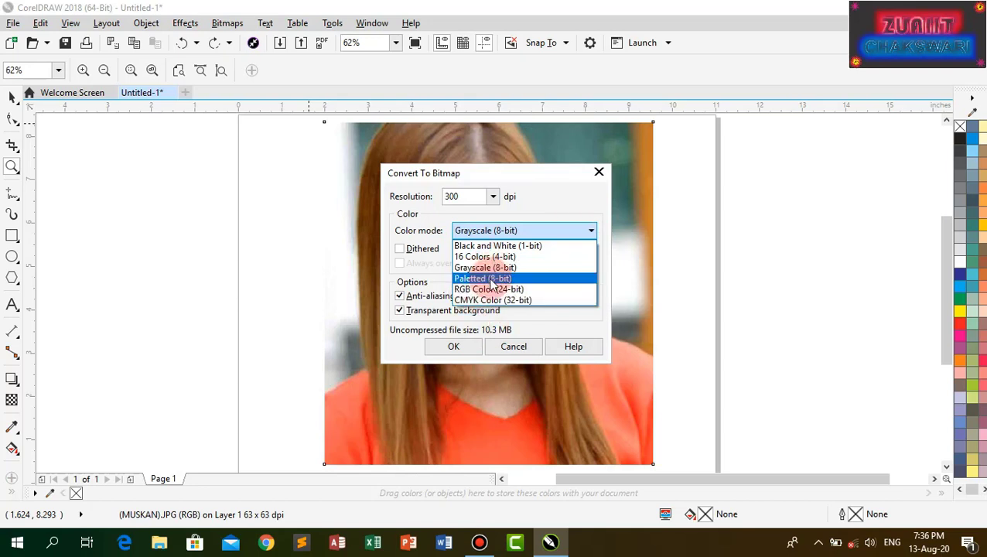
click(454, 348)
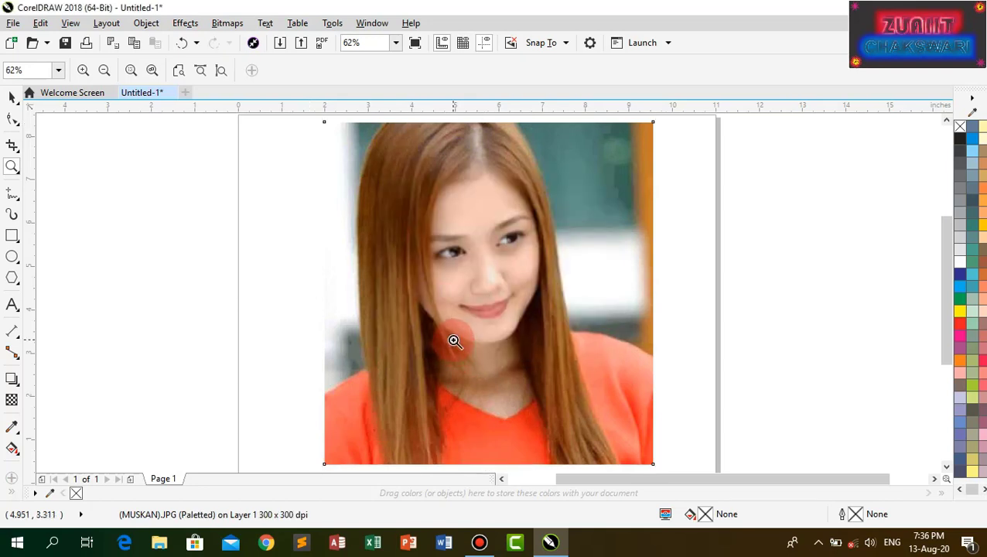
key(ctrl+z)
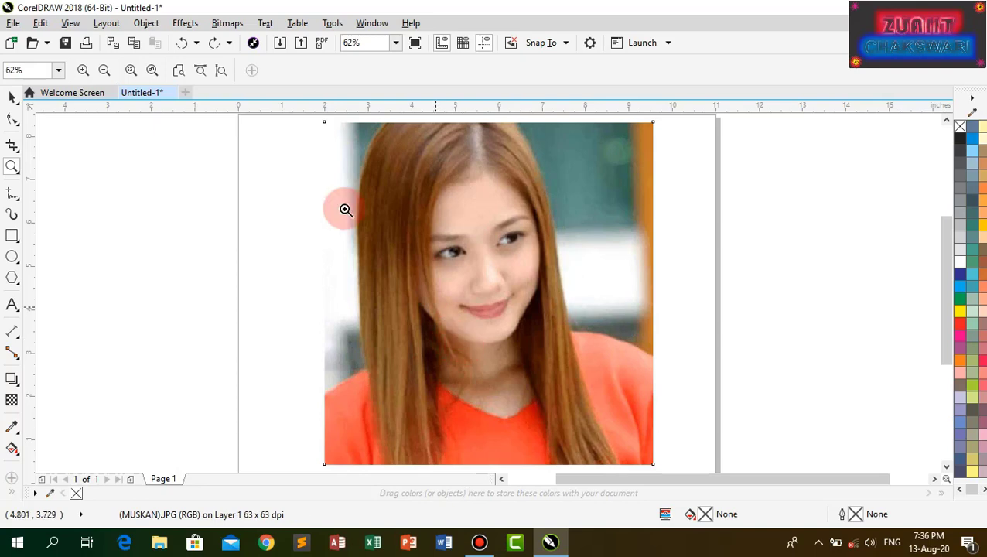
Try converting the photo to a 300 dpi bitmap in CMYK Color (32-bit) color mode and undo the conversion.
click(234, 24)
click(267, 42)
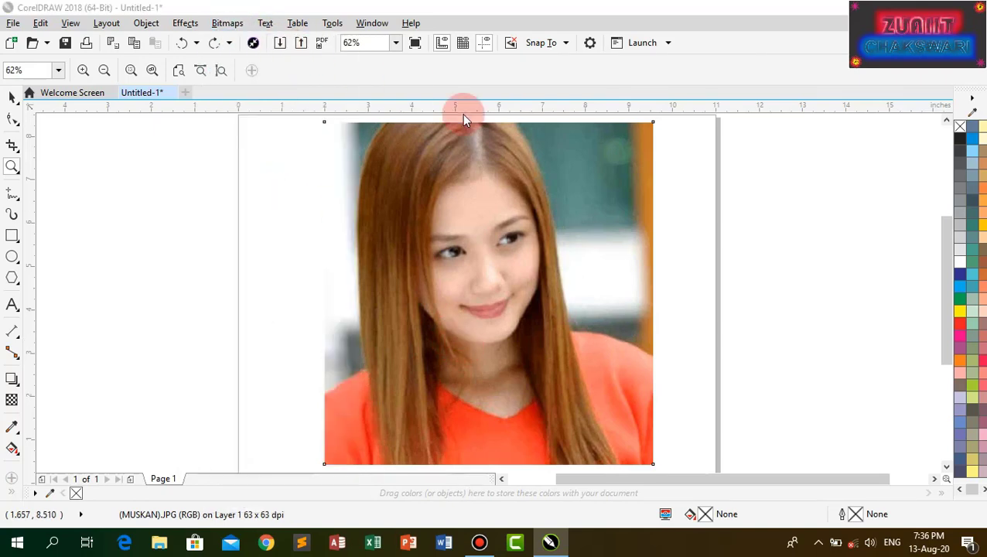
click(592, 231)
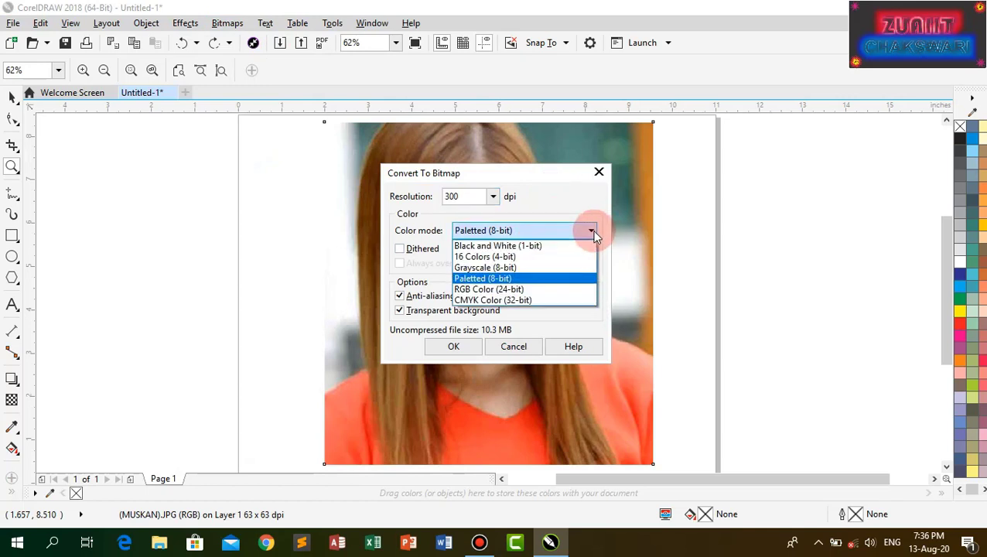
click(507, 301)
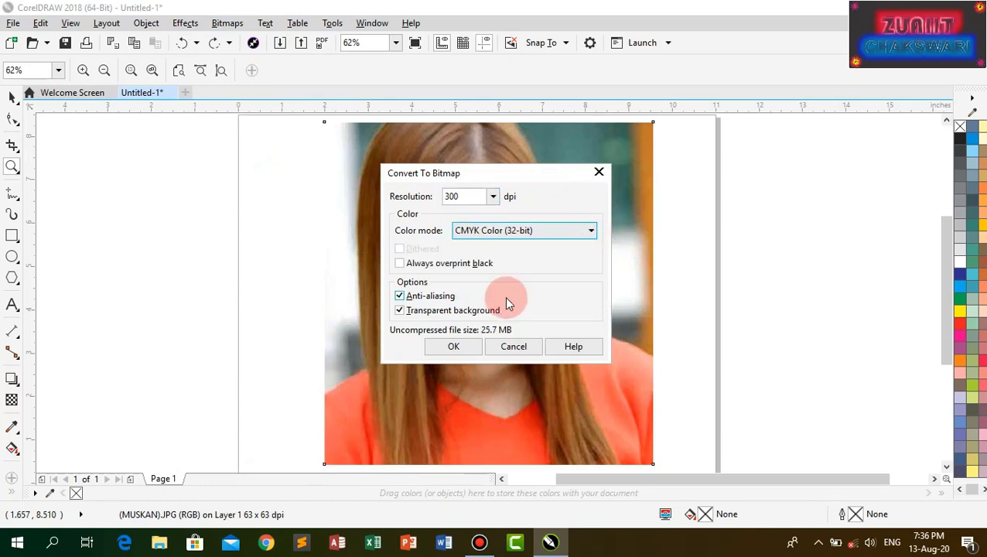
click(452, 347)
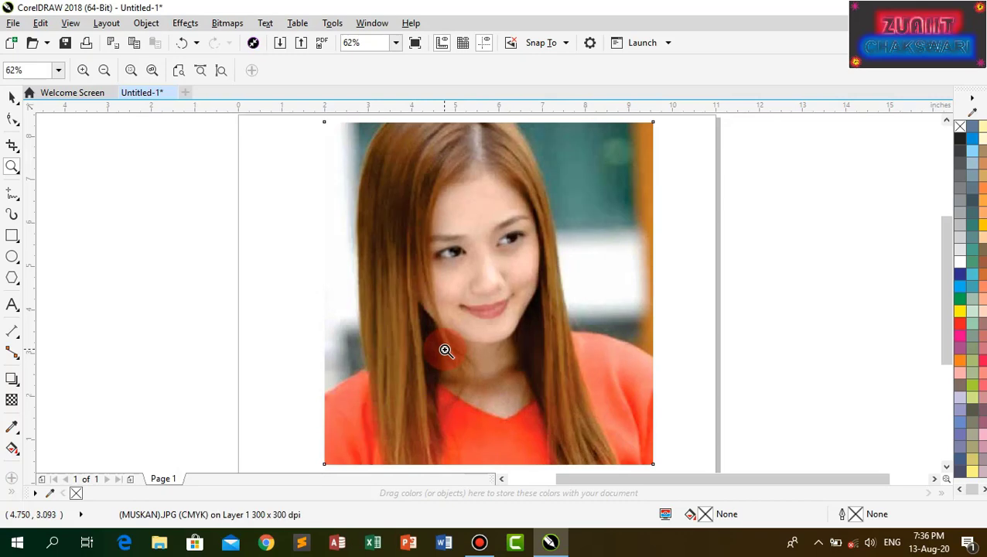
key(ctrl+z)
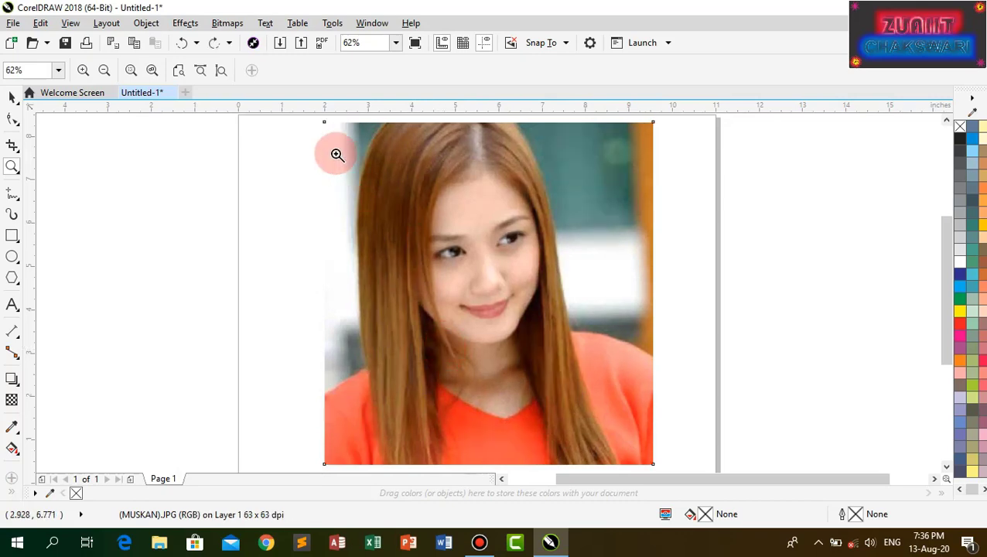
Convert the photo to a 300 dpi bitmap in RGB Color (24-bit) mode with anti-aliasing and a transparent background.
click(225, 25)
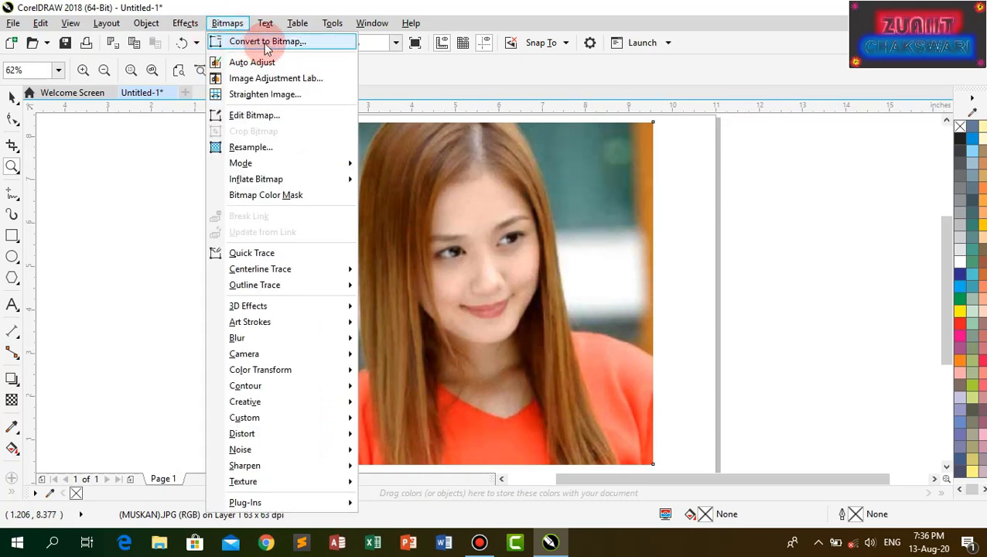
click(265, 39)
click(590, 230)
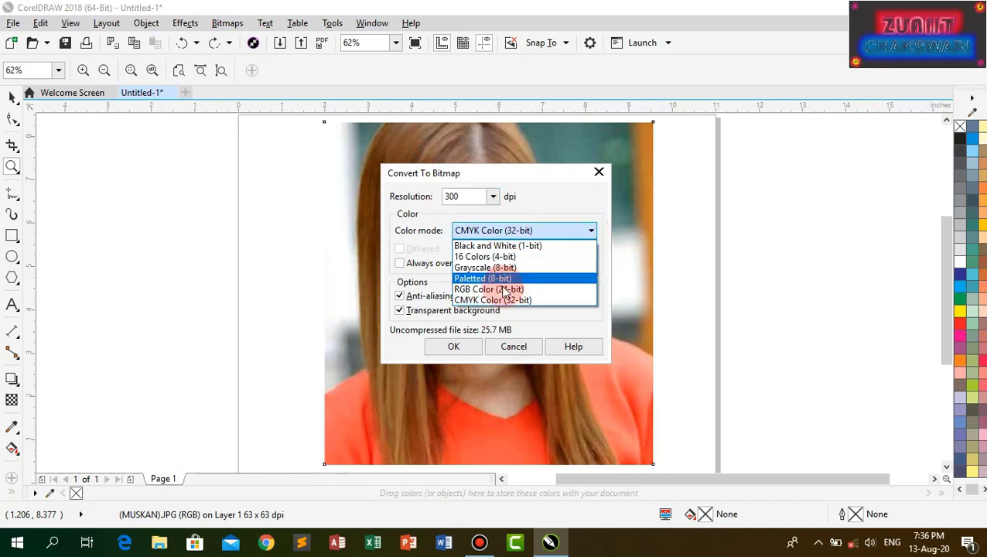
click(495, 288)
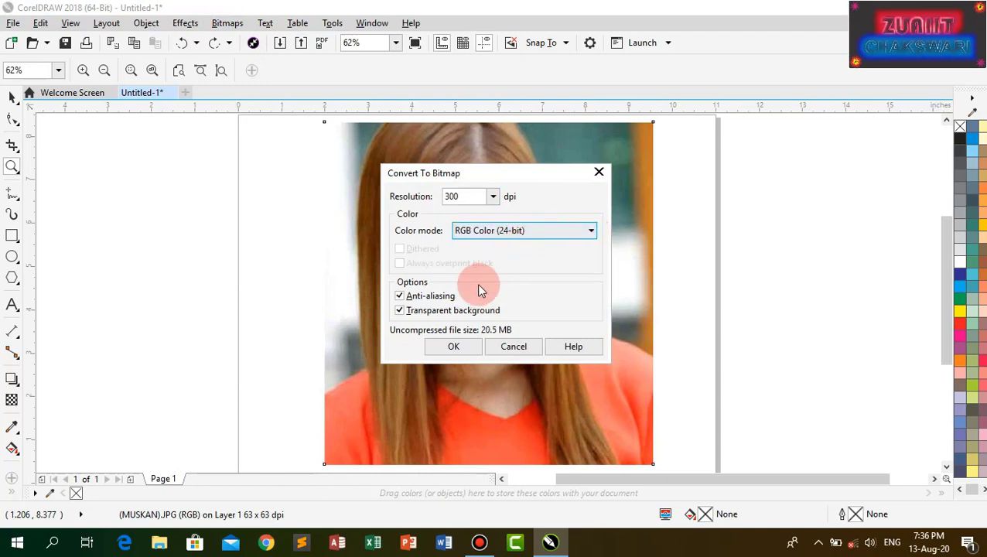
click(400, 309)
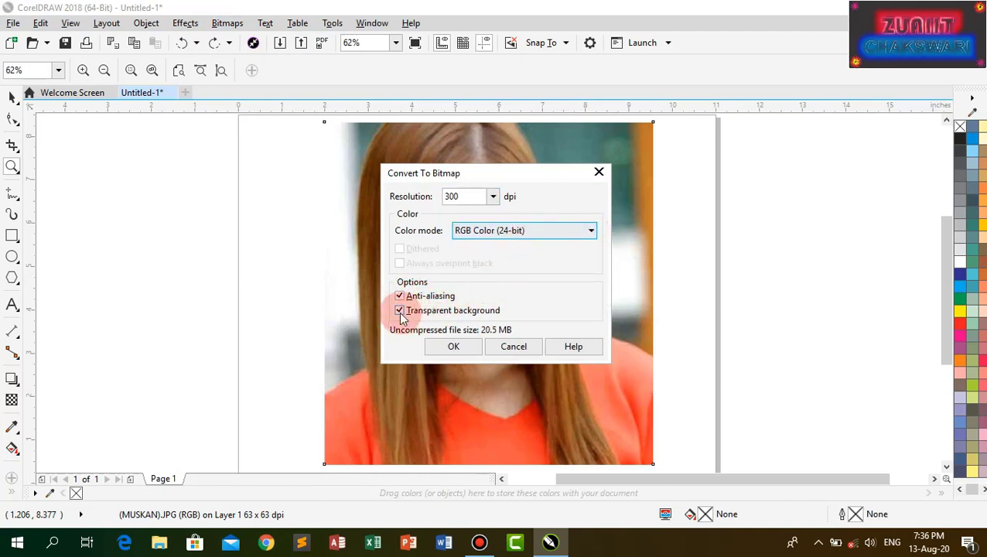
click(454, 347)
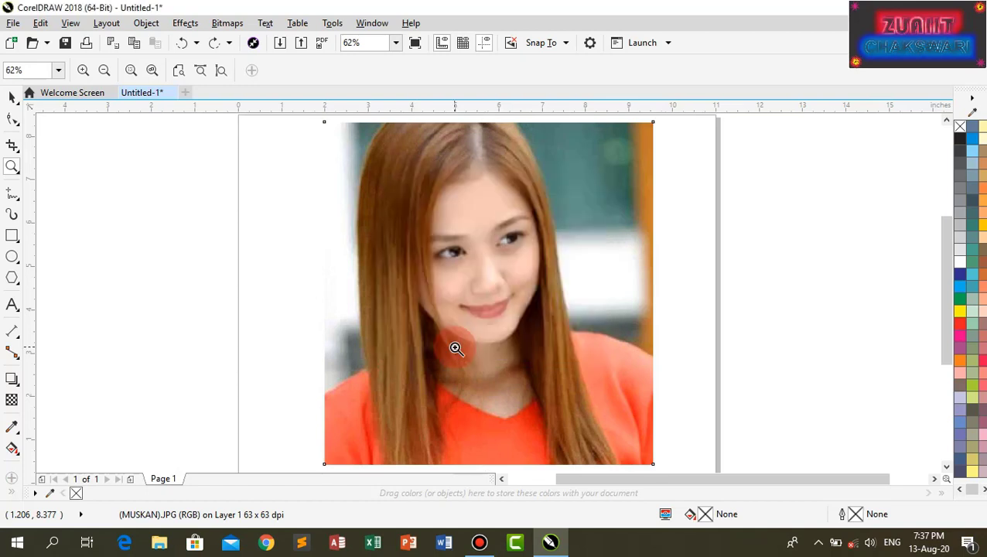
Try the Auto Adjust correction on the converted photo.
click(227, 24)
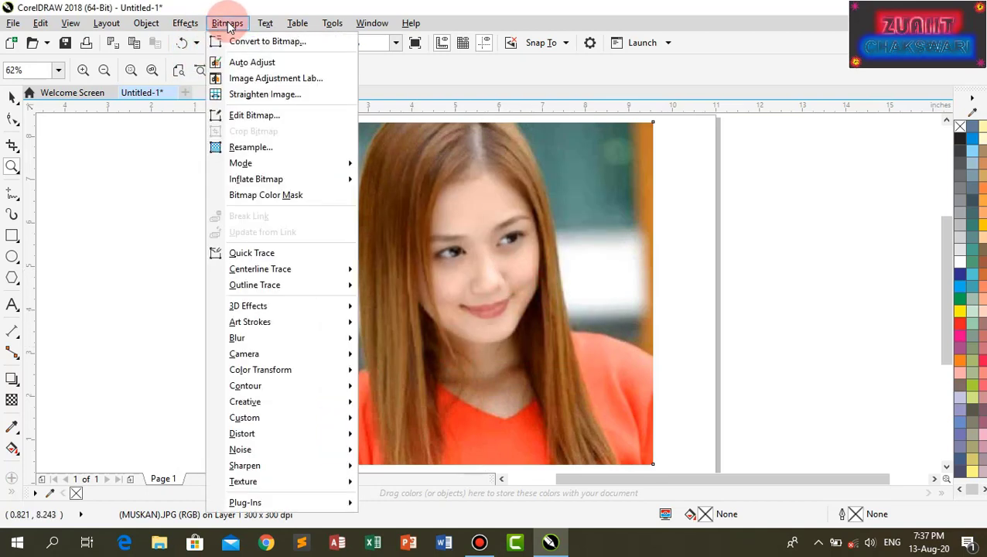
click(252, 65)
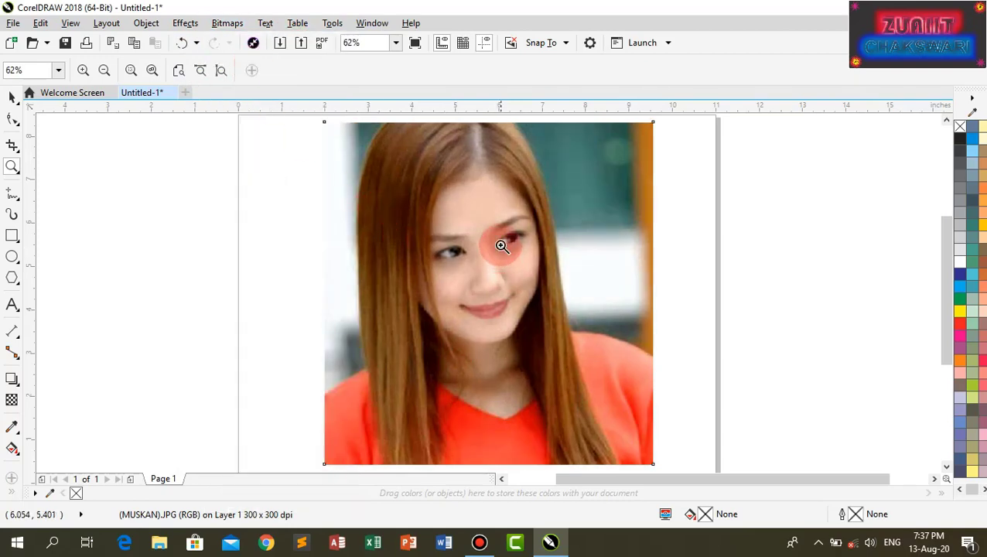
click(228, 24)
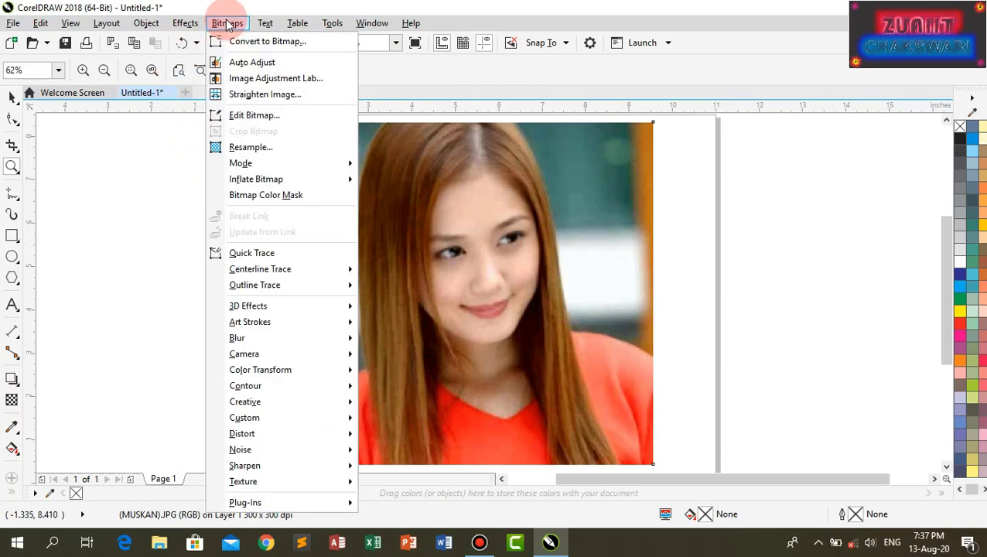
click(805, 261)
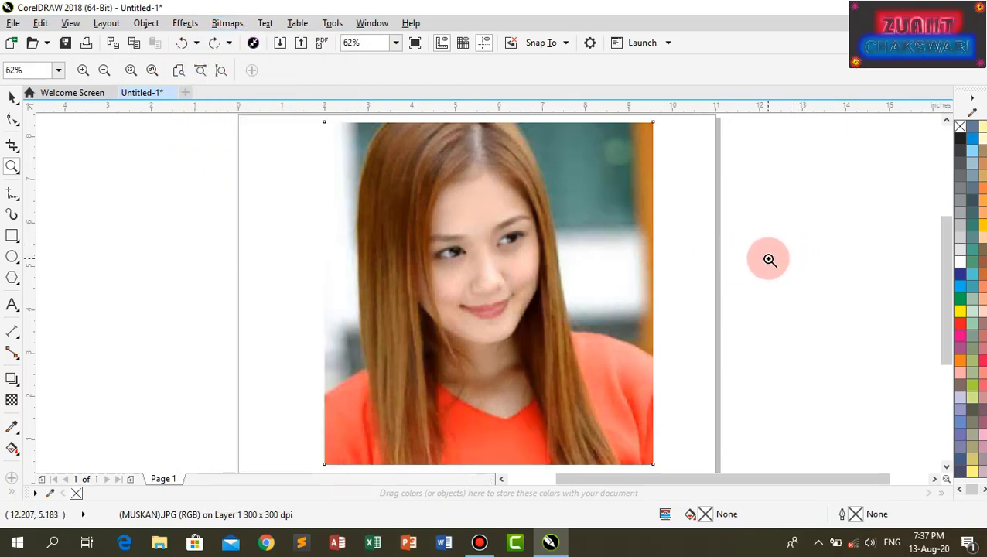
Open the photo in the Image Adjustment Lab, then rotate it counterclockwise and back upright.
click(226, 24)
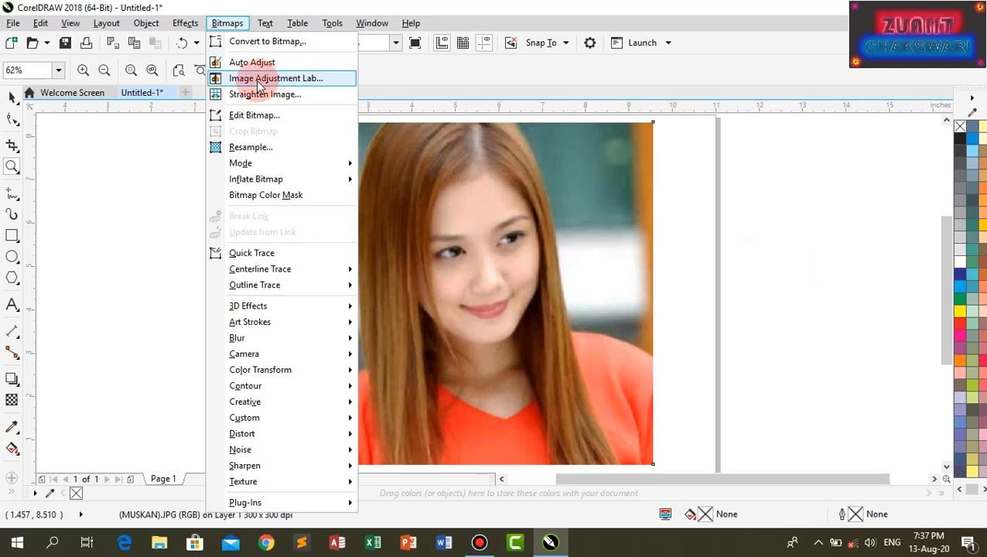
click(269, 81)
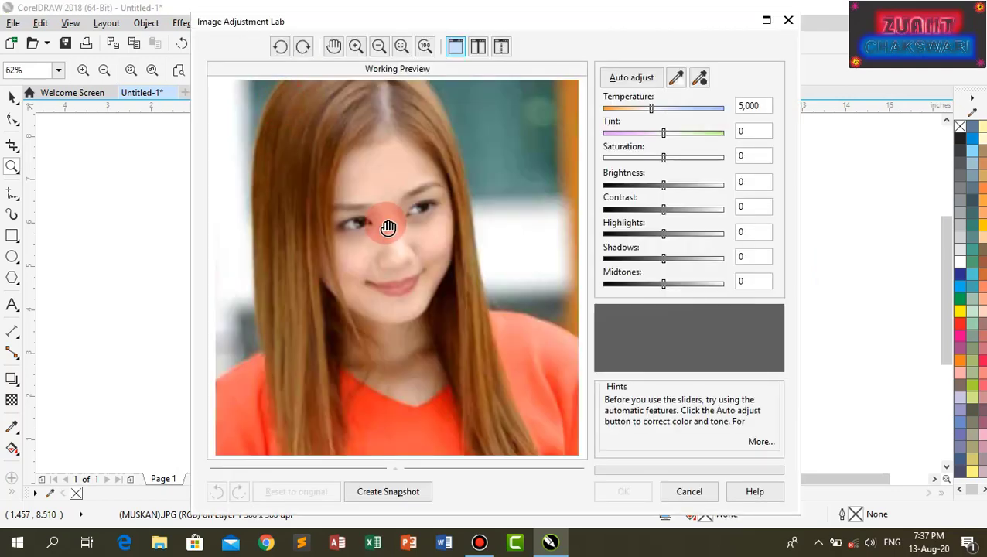
click(280, 48)
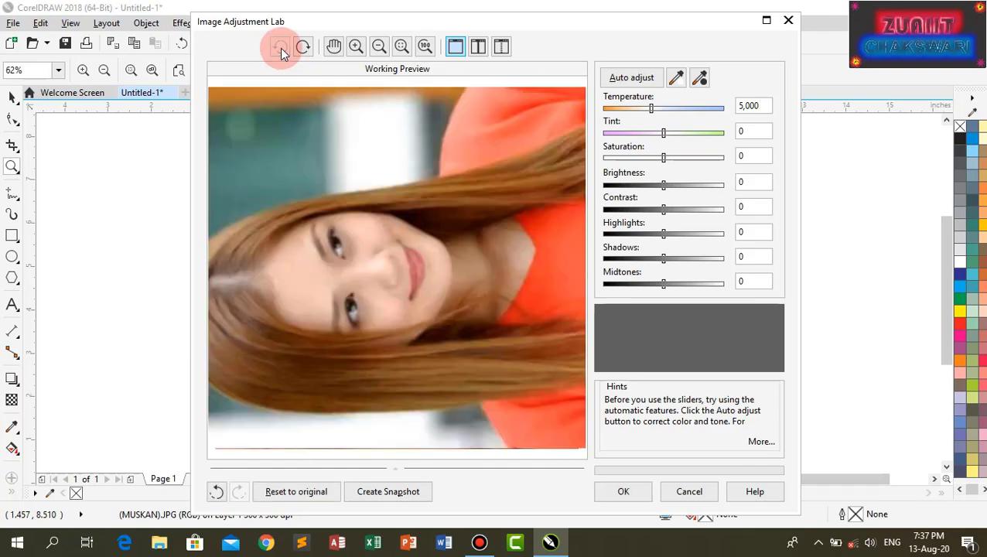
click(302, 47)
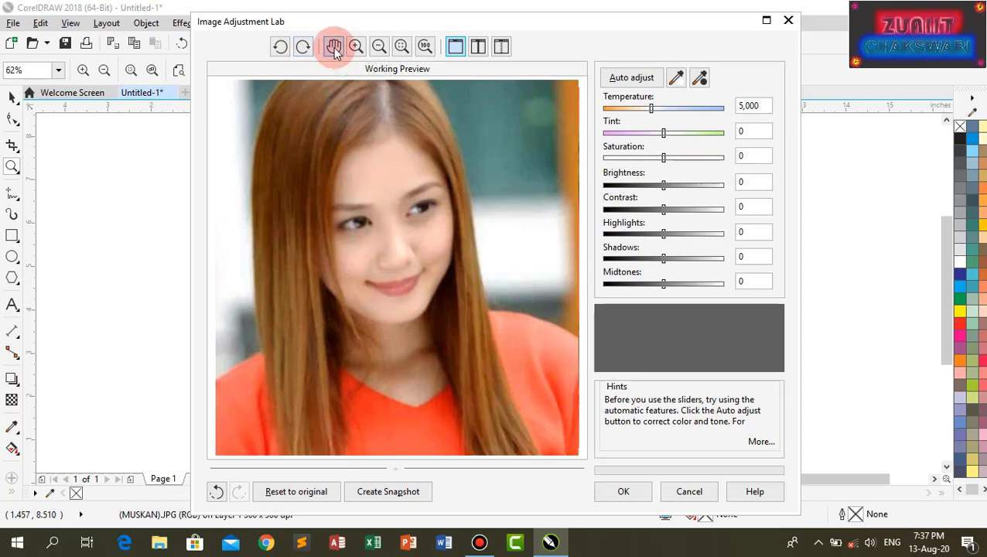
Examine the eyes and forehead at high magnification in the working preview and return to a view of the whole photo.
click(334, 47)
drag(374, 192, 430, 238)
click(355, 46)
click(335, 47)
click(414, 209)
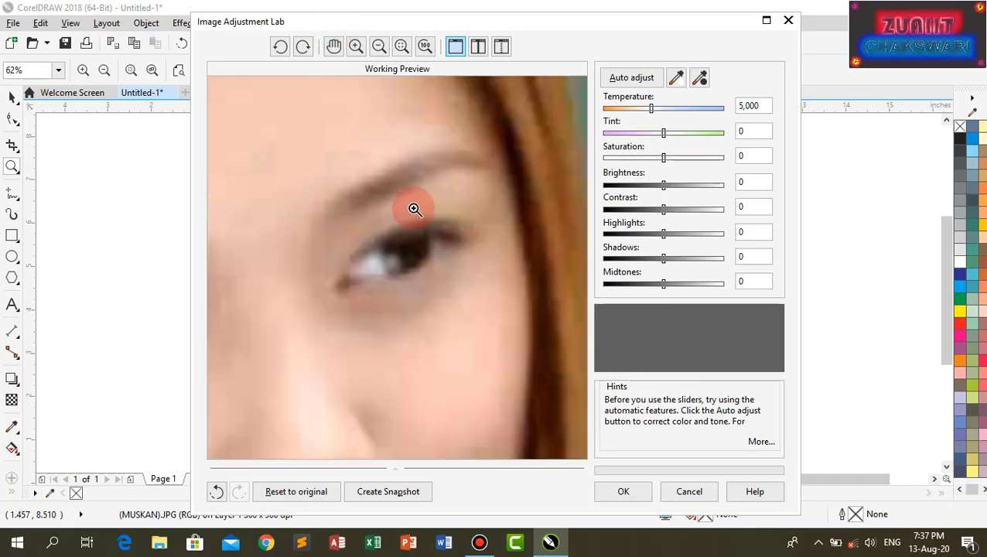
click(334, 46)
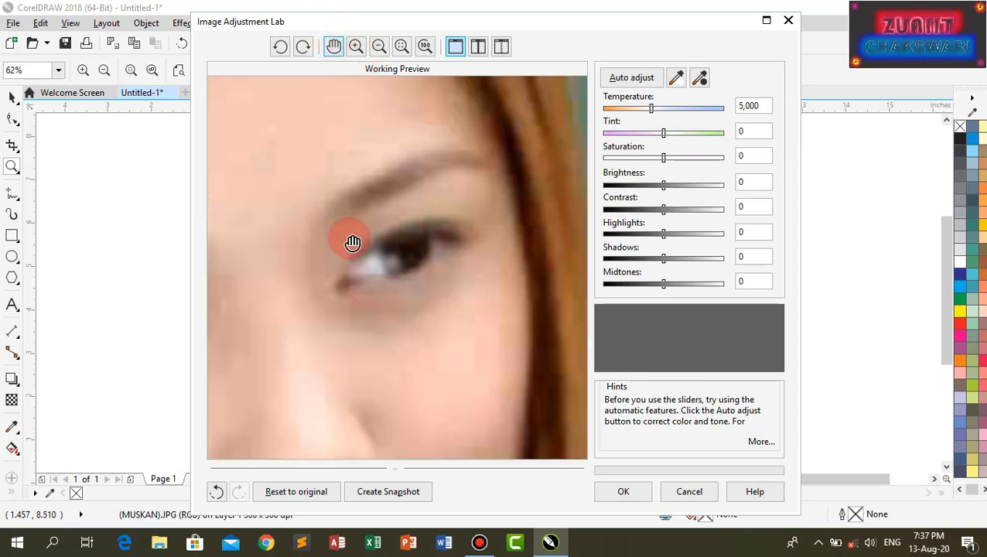
drag(350, 239, 526, 299)
drag(417, 220, 315, 100)
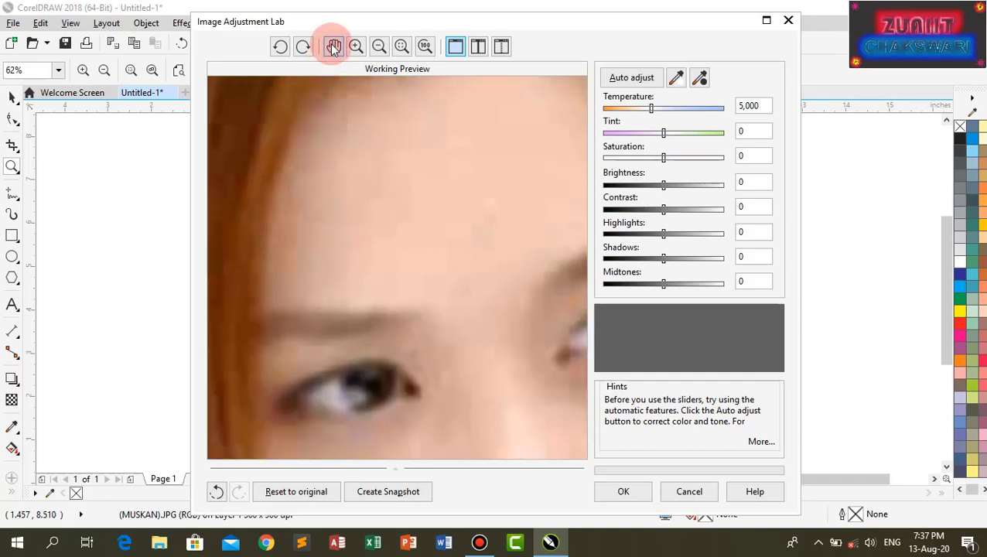
click(379, 46)
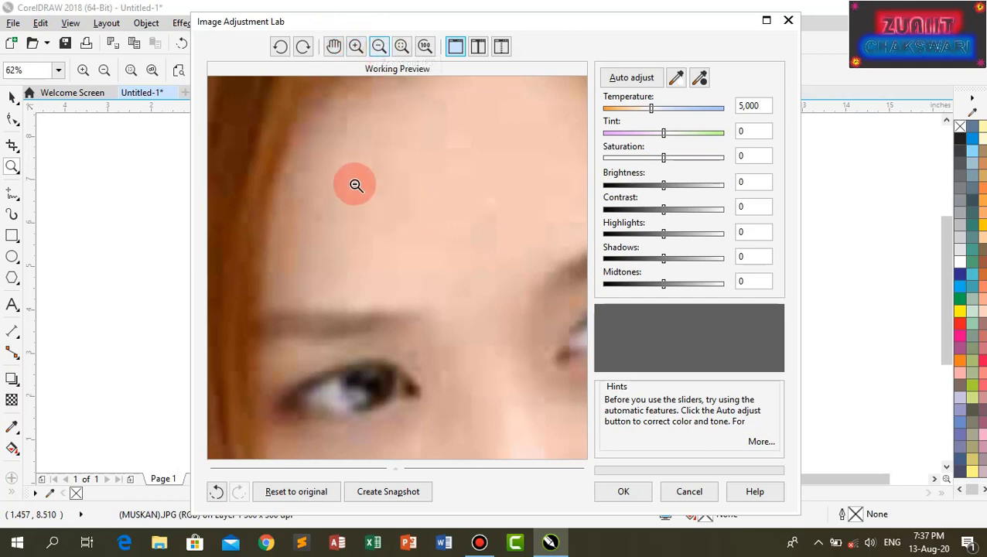
click(480, 317)
click(488, 337)
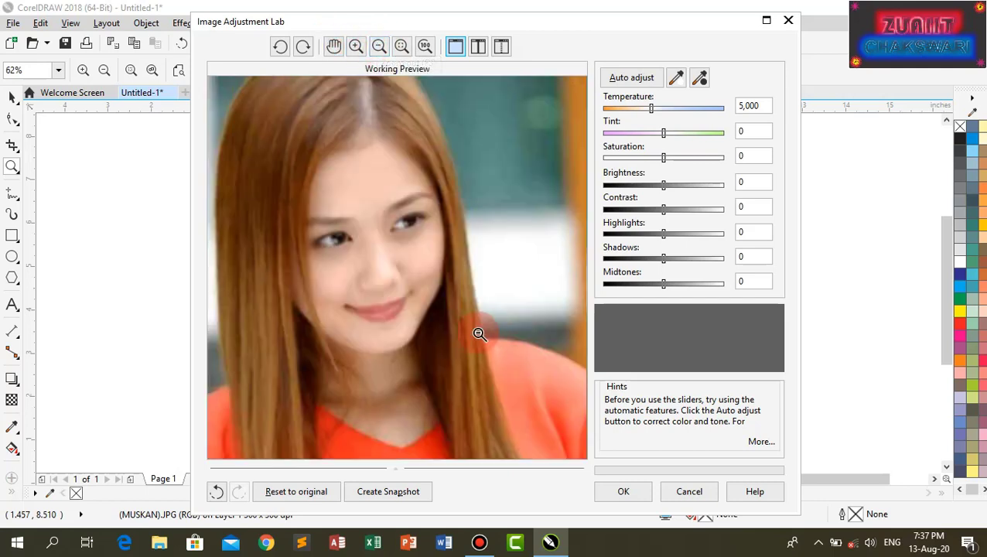
click(376, 247)
click(391, 201)
Examine the photo's skin detail by magnifying the face and panning toward the brow and forehead in the working preview.
click(334, 46)
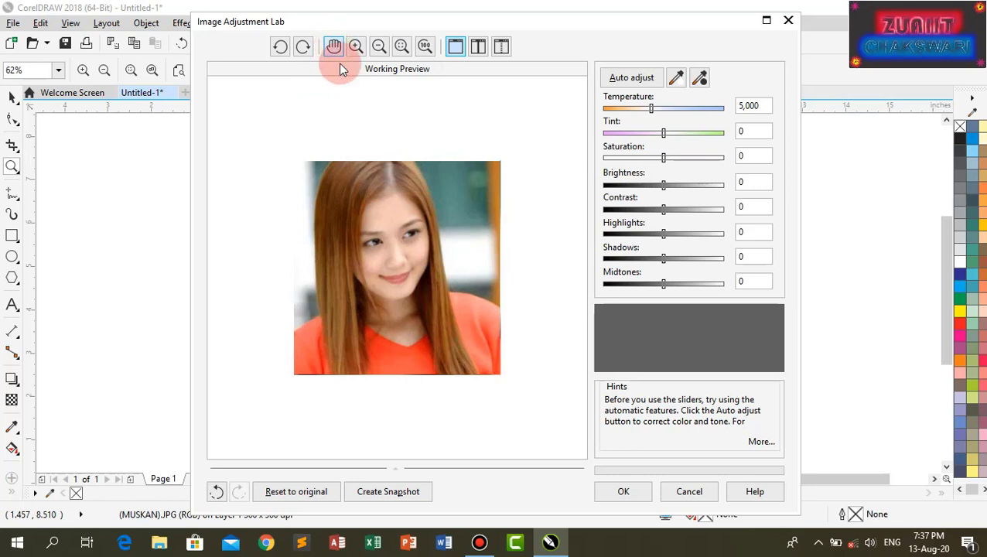
click(358, 45)
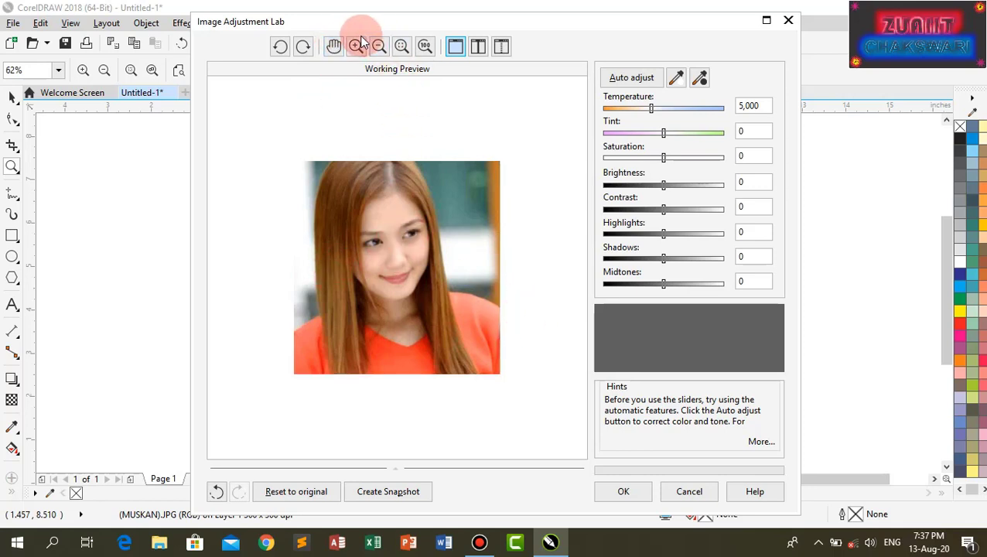
drag(356, 223, 430, 293)
click(333, 46)
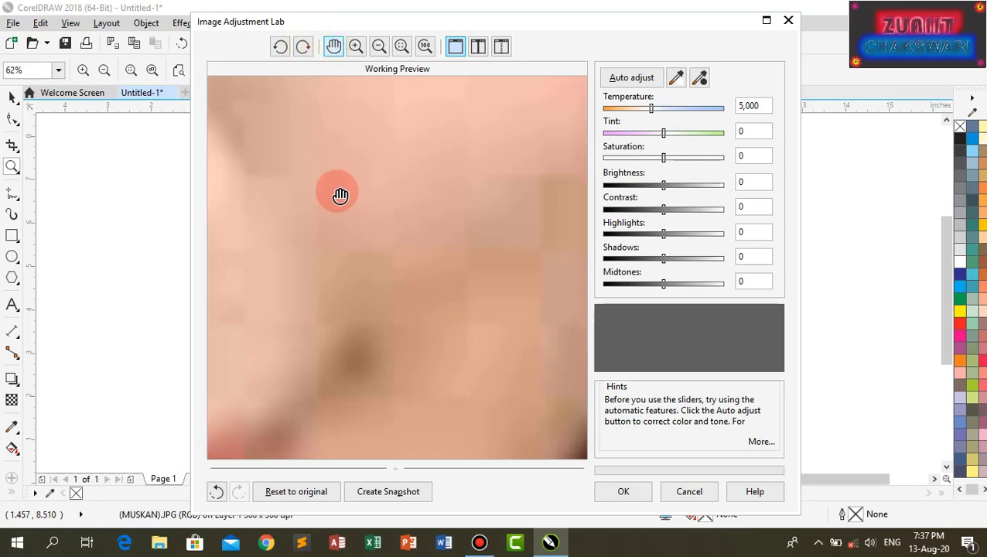
drag(340, 195, 542, 337)
drag(355, 180, 434, 267)
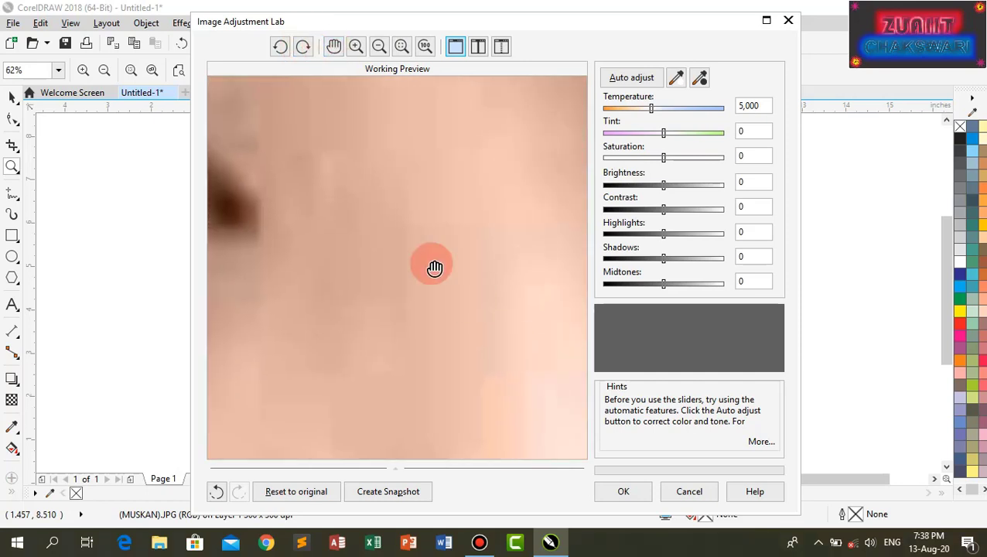
drag(377, 193, 513, 324)
drag(397, 227, 299, 138)
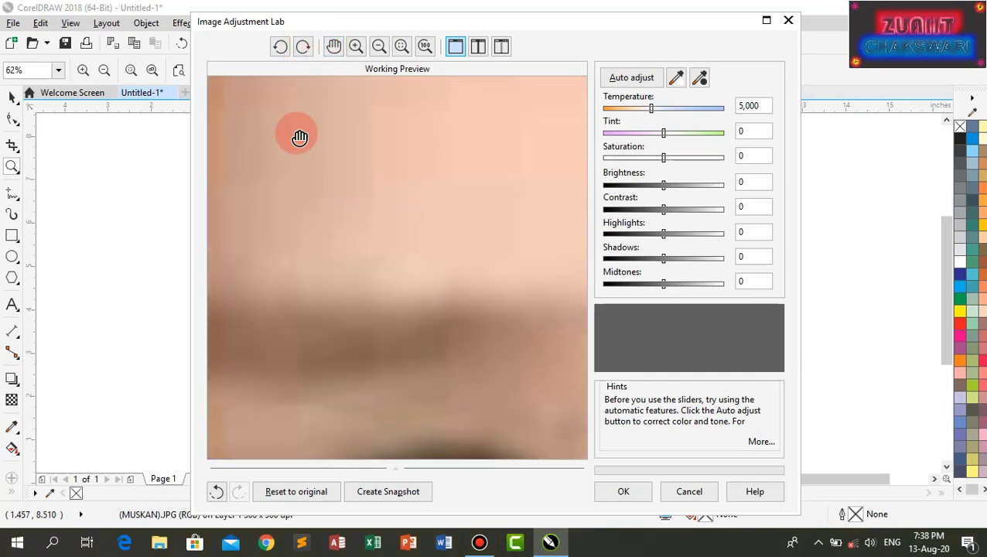
Inspect the forehead skin at even higher magnification, then return to a view of the whole portrait.
click(357, 46)
drag(370, 194, 338, 173)
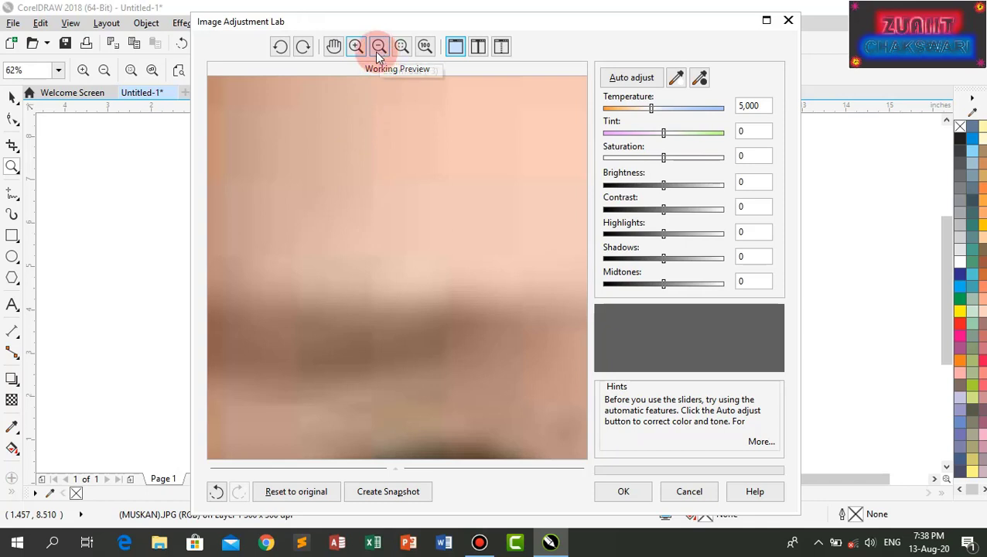
click(373, 182)
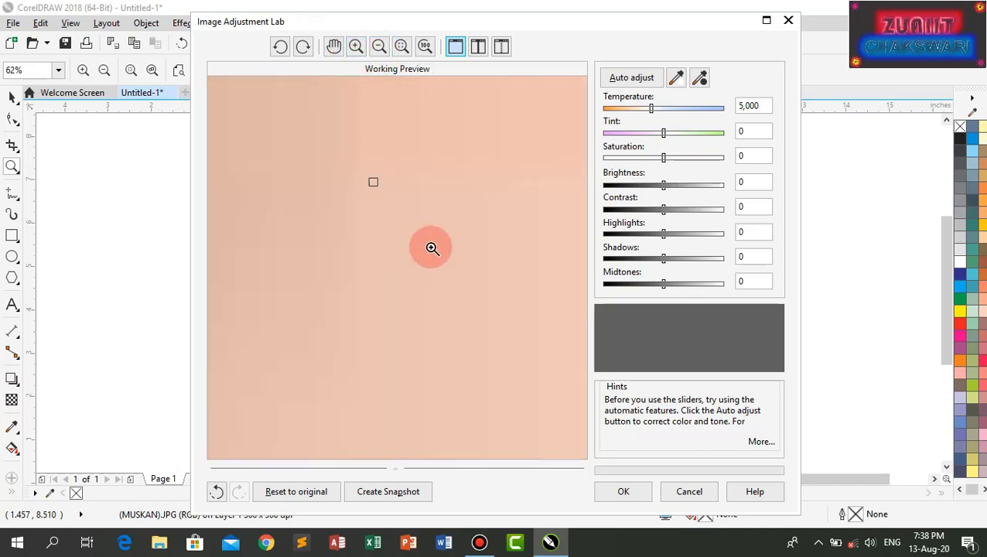
click(379, 46)
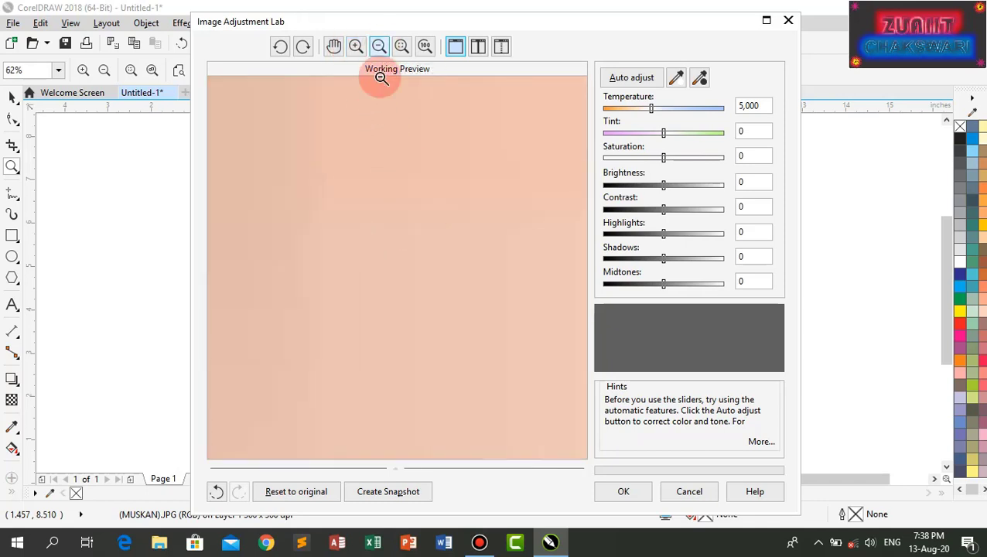
click(436, 255)
click(416, 221)
click(370, 198)
click(424, 244)
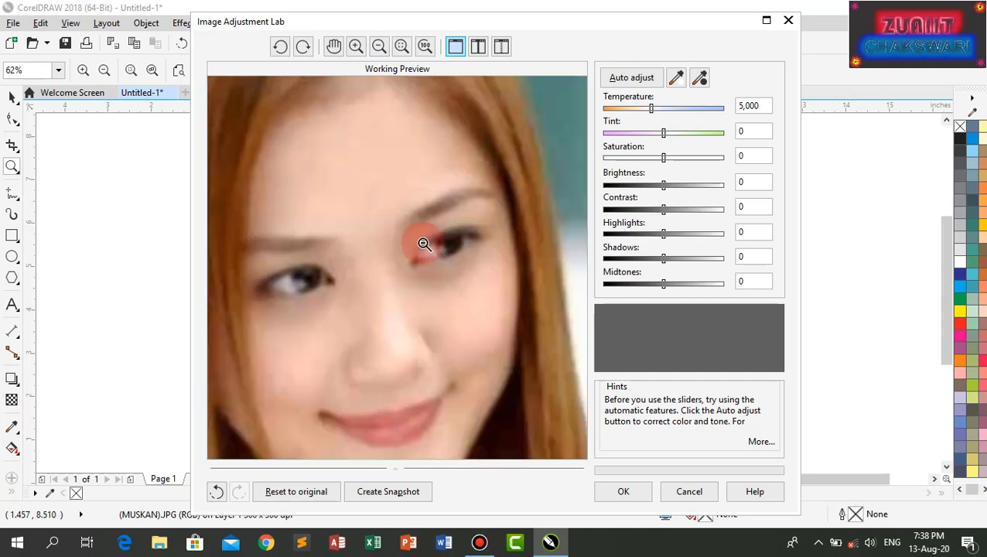
click(403, 281)
click(396, 273)
click(421, 143)
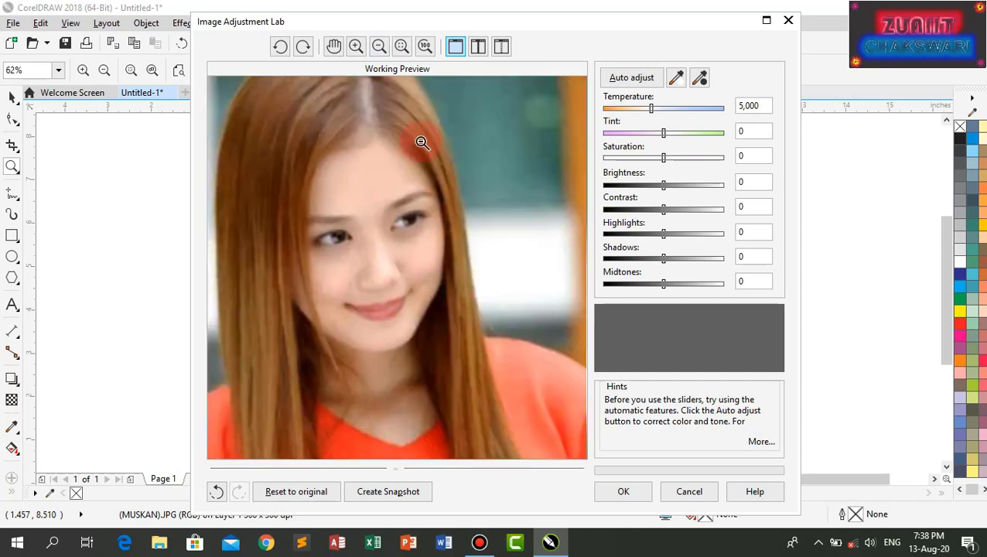
Examine the edge between the face and hair at high magnification and return to the whole photo.
click(356, 48)
click(374, 51)
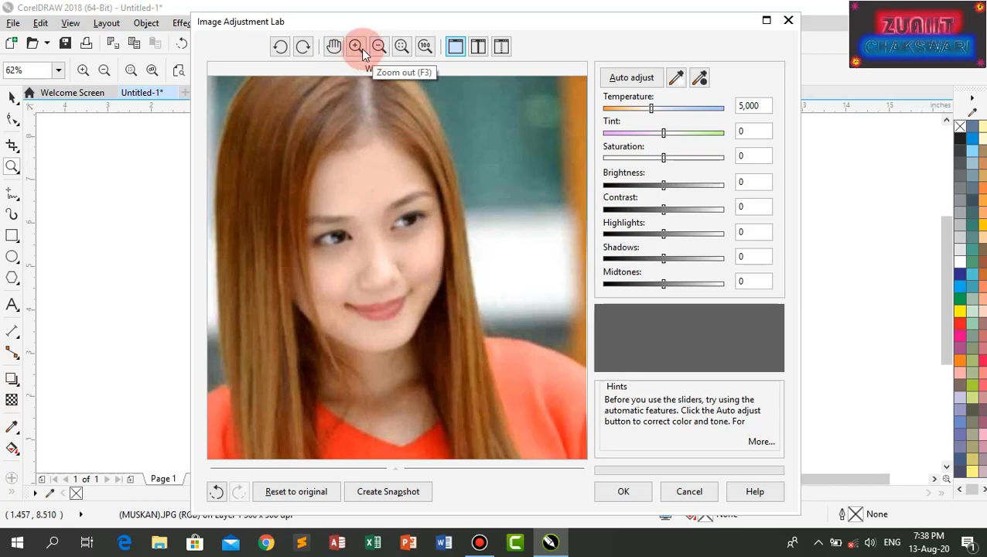
click(357, 48)
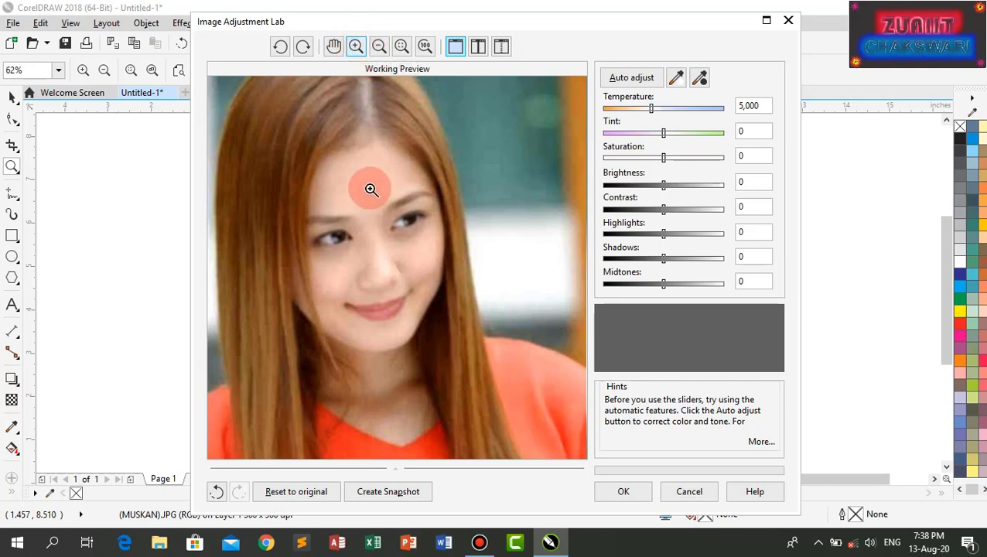
drag(370, 188, 460, 330)
click(403, 318)
drag(323, 224, 485, 389)
drag(341, 268, 463, 353)
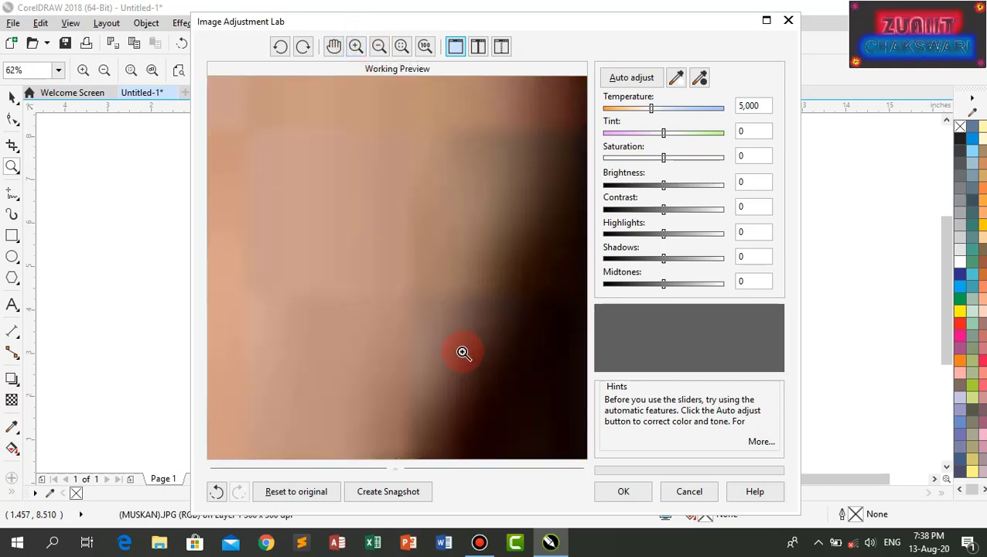
click(379, 46)
click(458, 291)
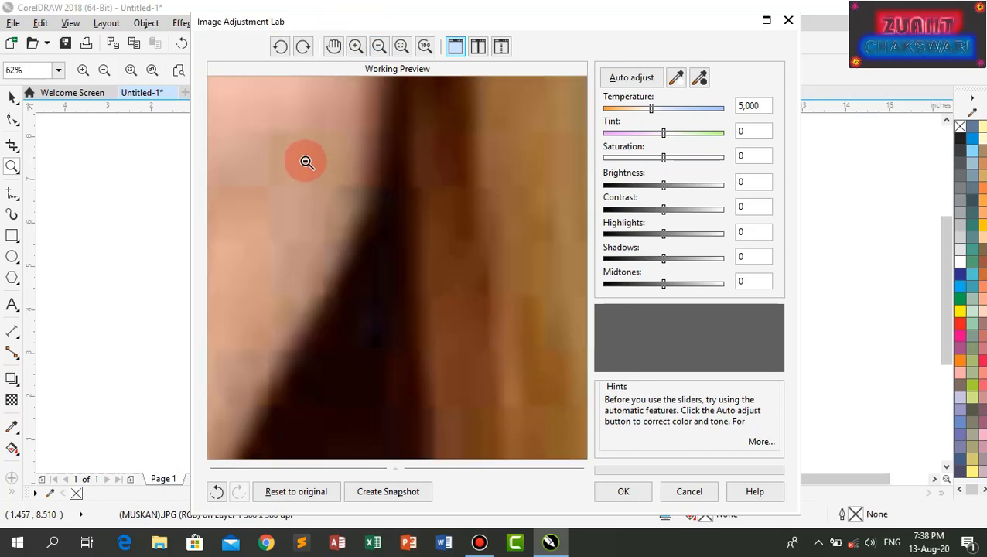
click(349, 227)
click(438, 298)
click(430, 311)
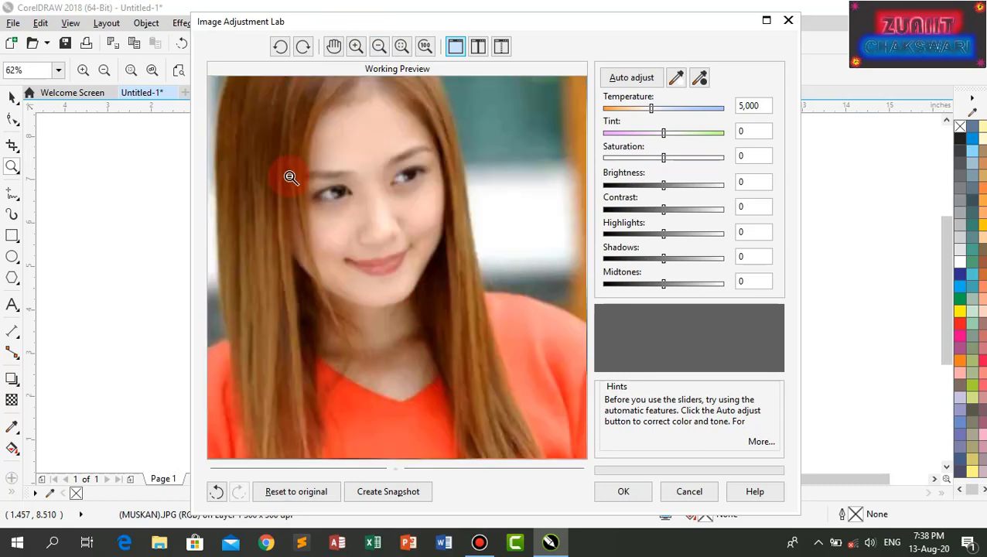
click(287, 177)
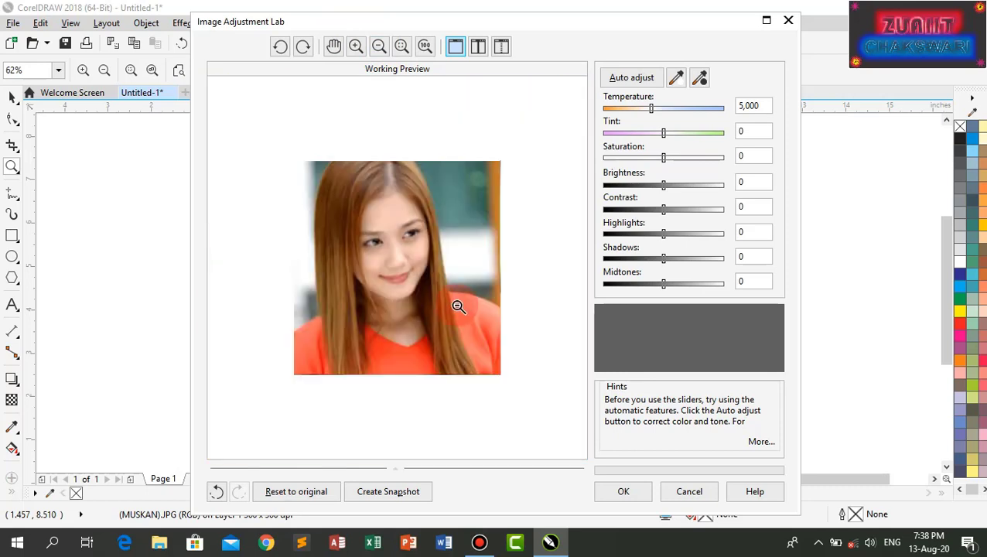
Undo both rotations made to the photo in the Image Adjustment Lab.
click(356, 45)
click(390, 268)
click(323, 278)
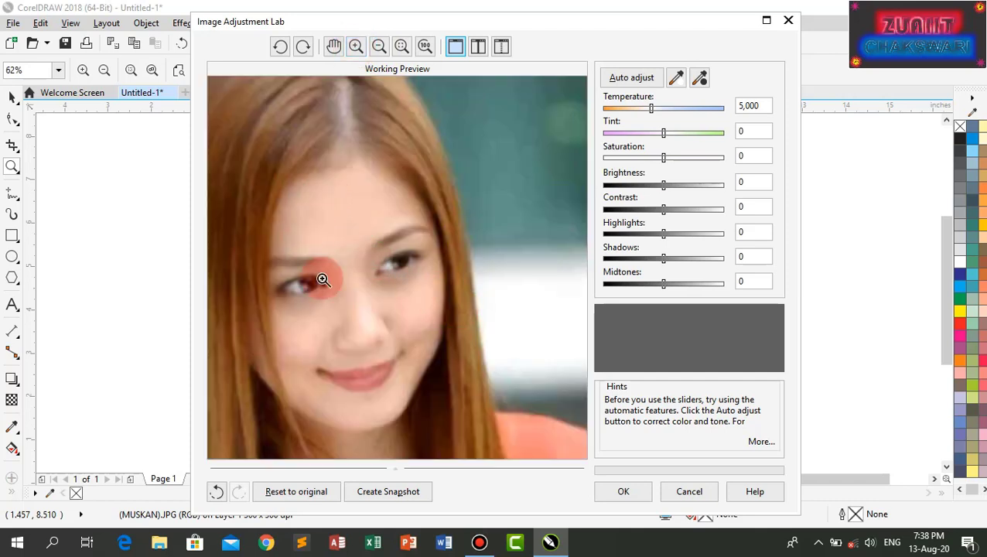
click(407, 127)
click(379, 46)
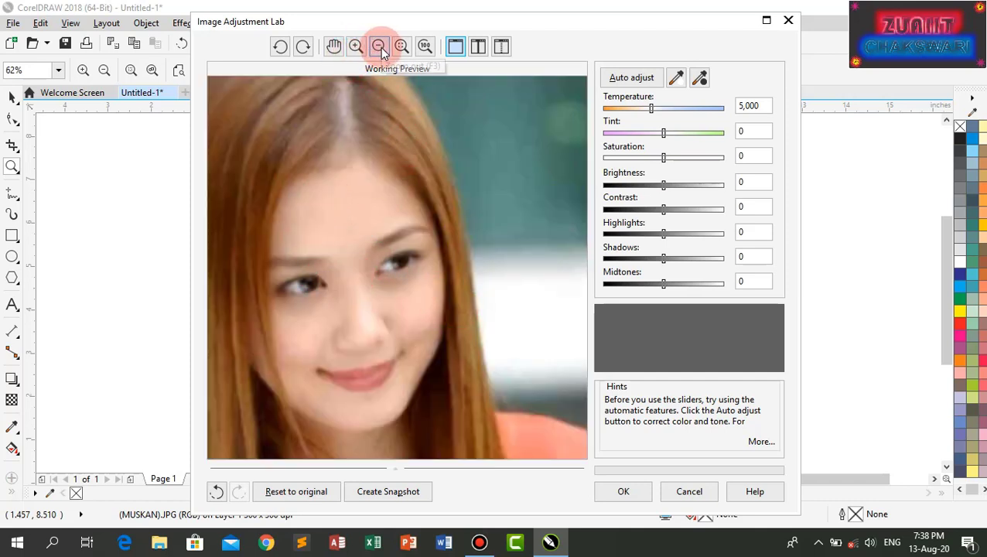
key(ctrl+z)
click(431, 90)
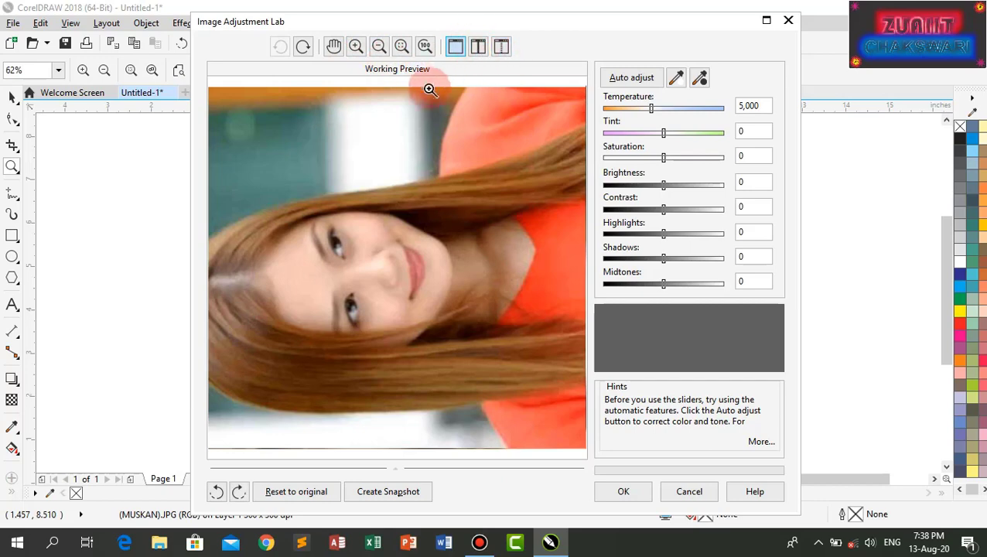
click(355, 47)
key(ctrl+z)
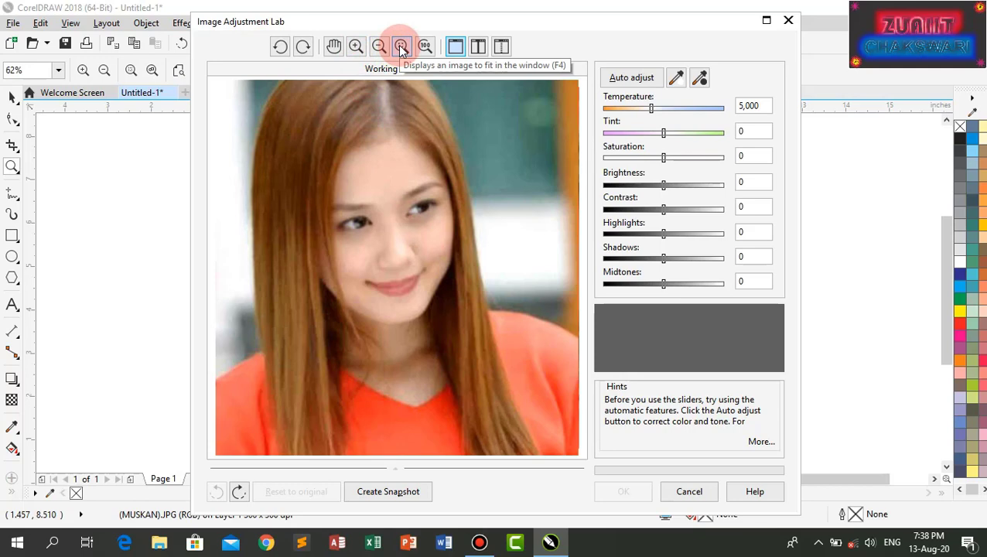
Inspect the eye and cheek in close-up twice, fitting the whole photo back into the window each time.
click(356, 46)
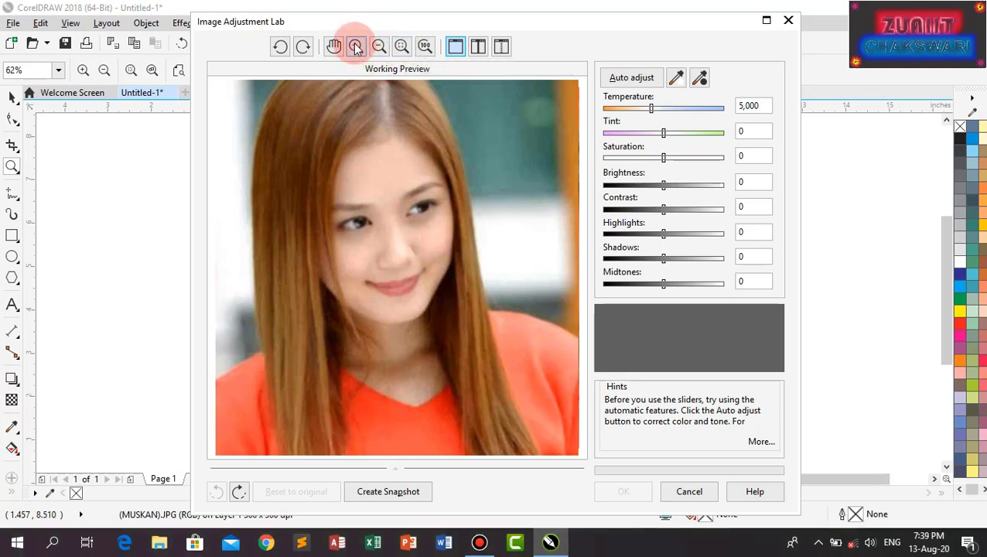
click(457, 271)
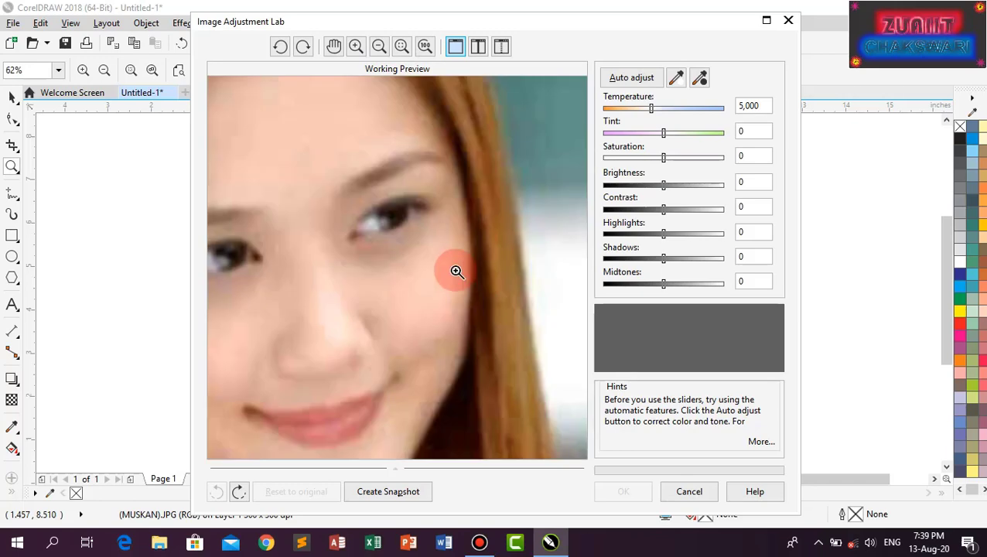
click(402, 48)
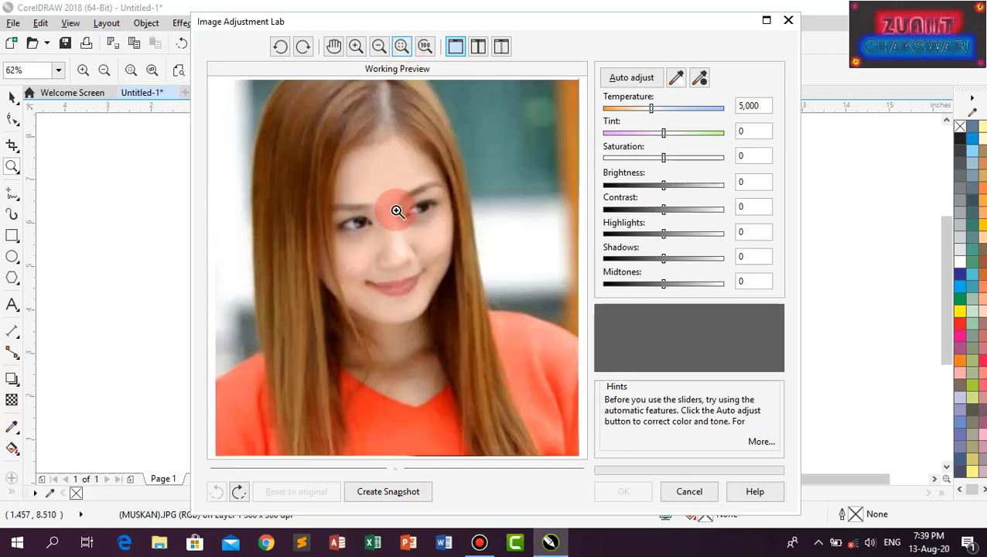
click(356, 47)
click(502, 341)
click(494, 306)
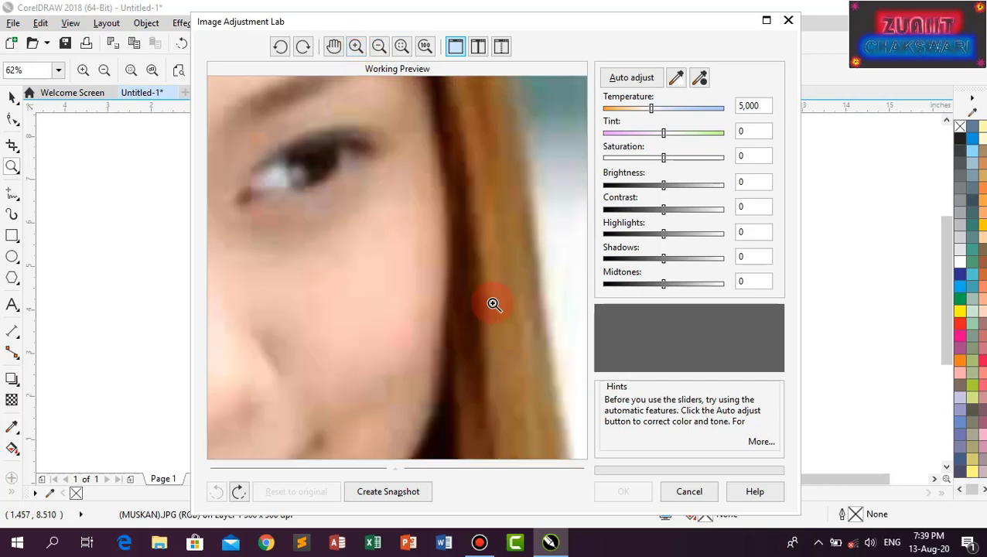
click(401, 46)
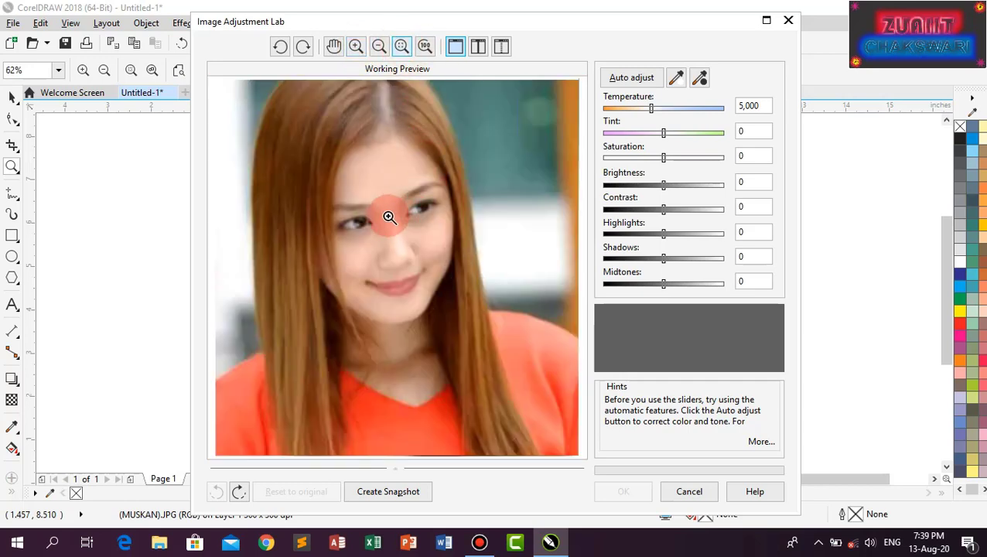
Compare the photo at 100% size with the fit-to-window view, ending on the fitted view.
click(424, 47)
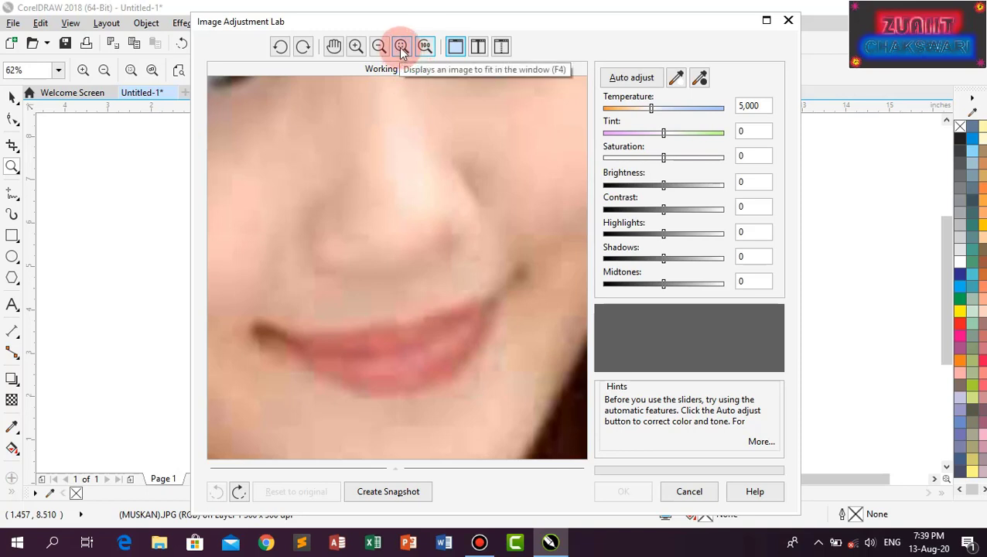
click(402, 46)
click(425, 47)
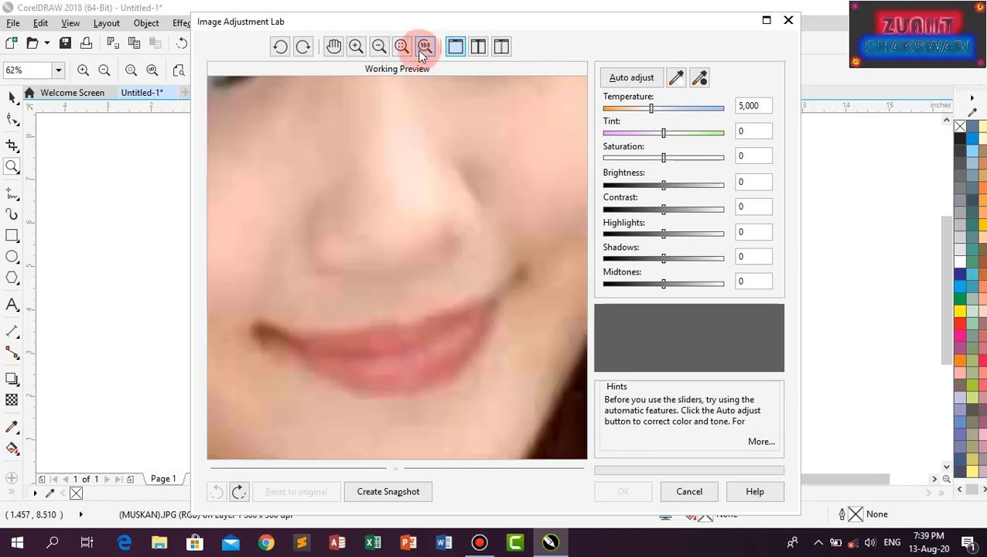
click(402, 47)
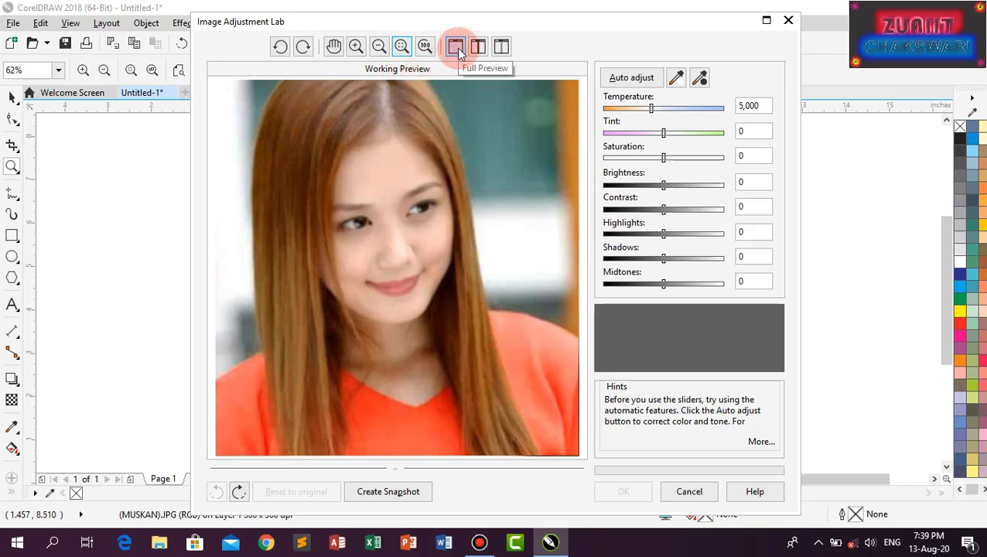
Compare the side-by-side original and working preview with the full preview, then view the whole photo reduced.
click(479, 47)
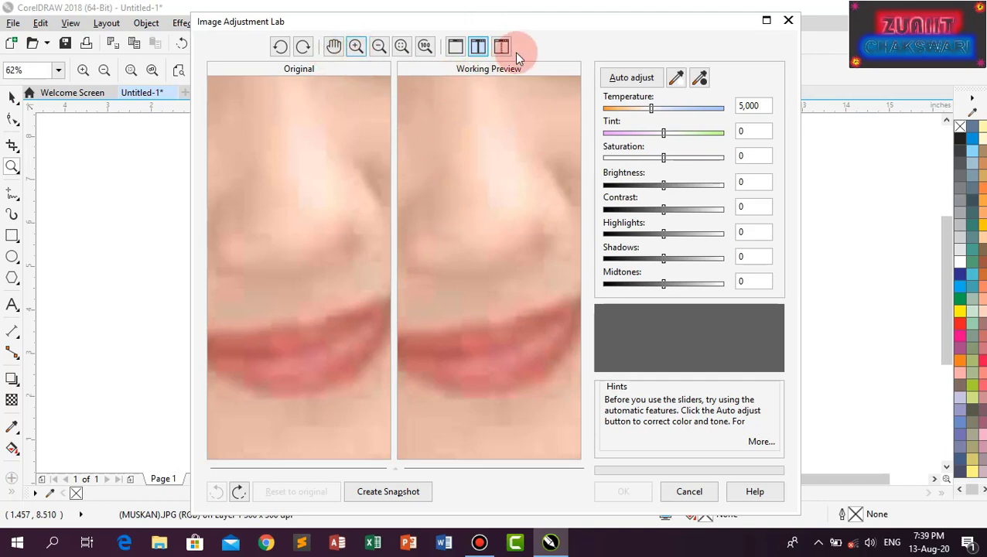
click(456, 47)
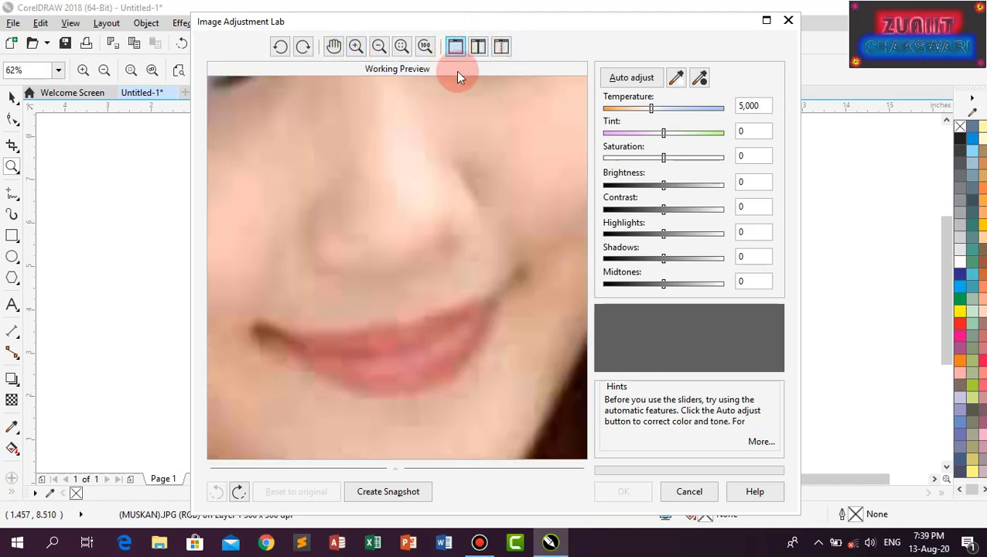
click(379, 48)
click(480, 289)
click(341, 148)
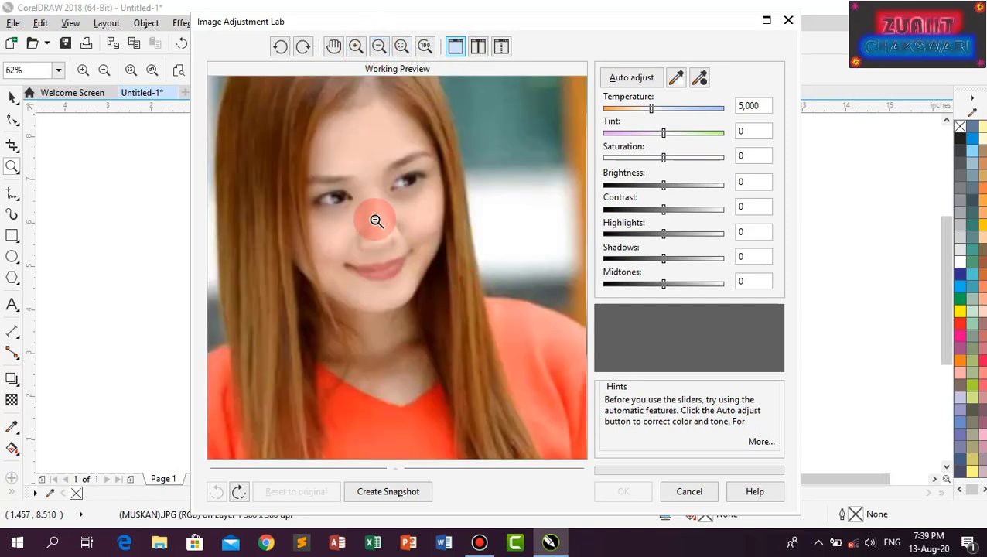
click(377, 220)
click(482, 93)
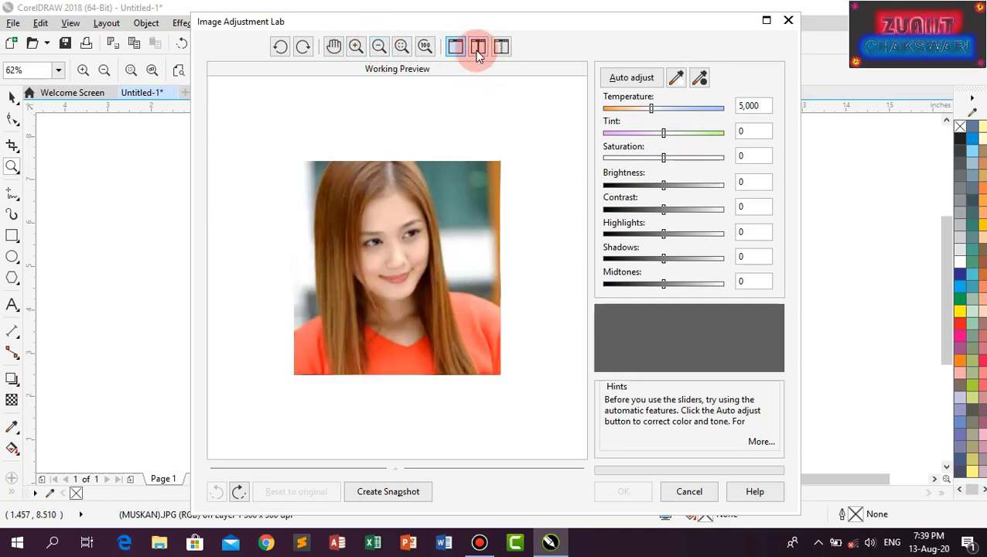
Show the original beside the working preview and set Temperature to 4,710, Tint to -8 and Saturation to 31.
click(478, 47)
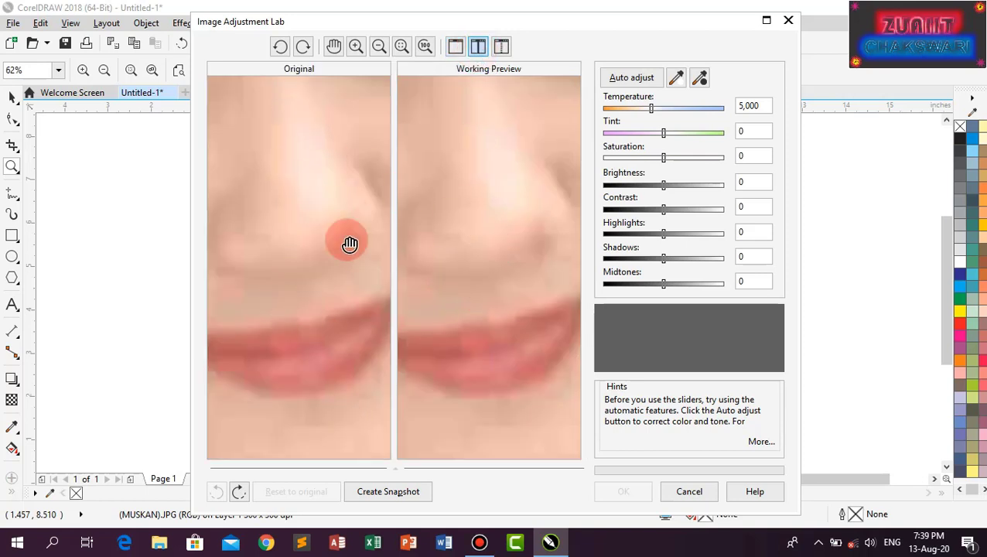
click(650, 108)
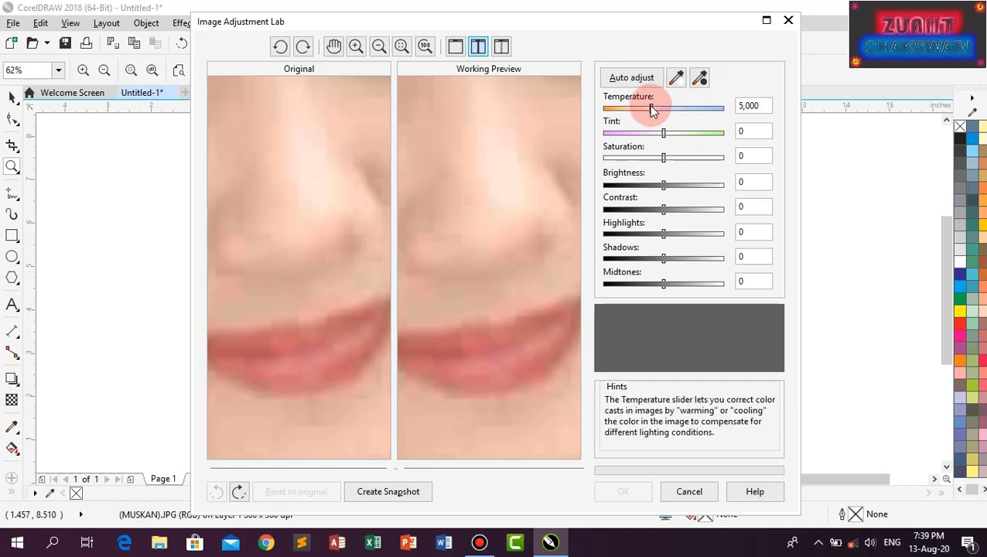
drag(655, 113, 701, 164)
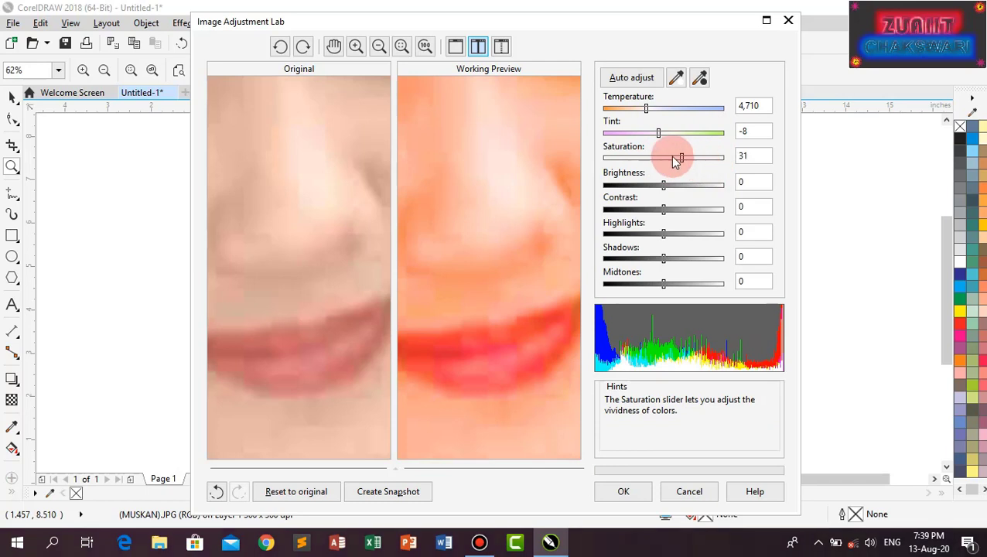
Show only the working preview, set Temperature to 8,234 and apply Auto adjust to the photo.
click(463, 48)
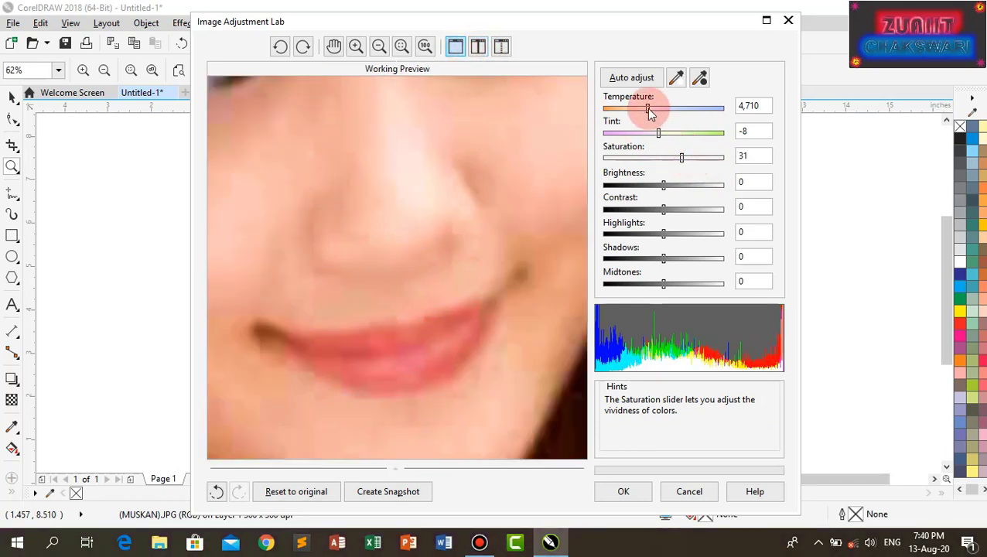
drag(646, 108, 703, 109)
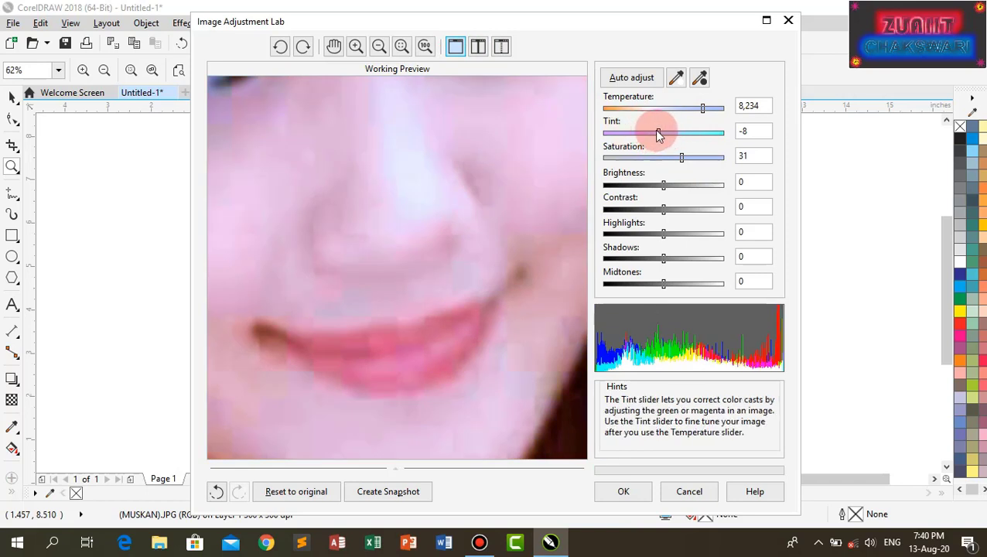
click(627, 78)
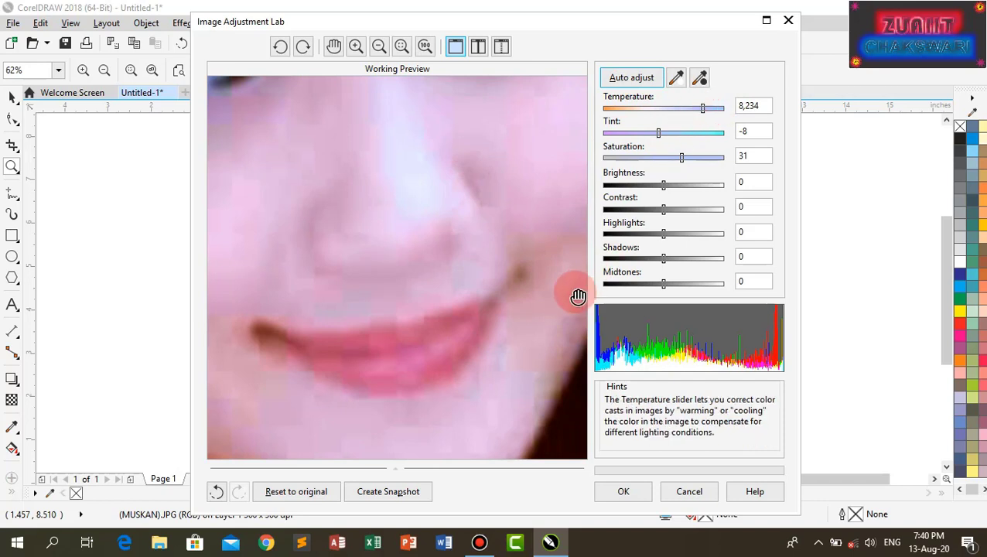
Reset the photo to its original settings and fit the whole picture in the preview area.
click(308, 491)
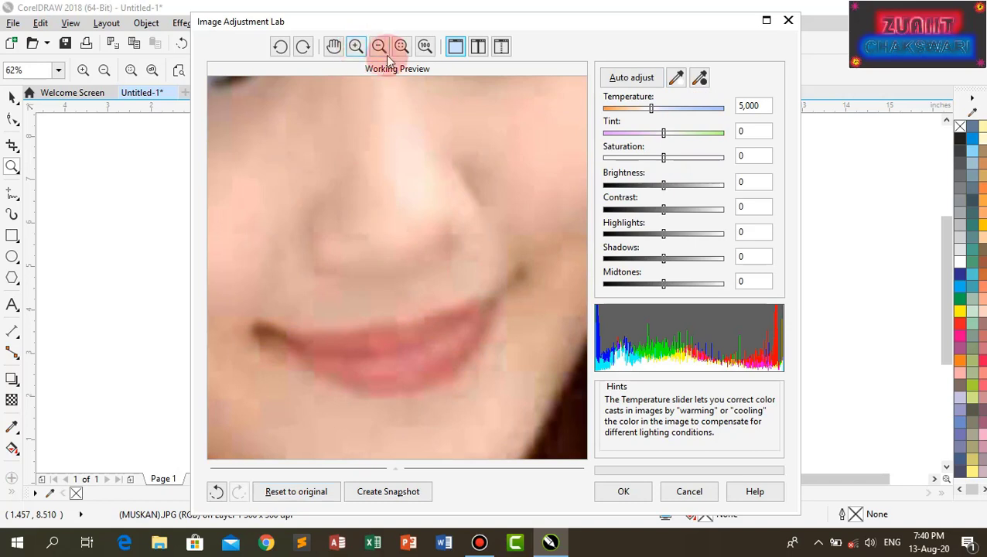
click(415, 223)
click(382, 252)
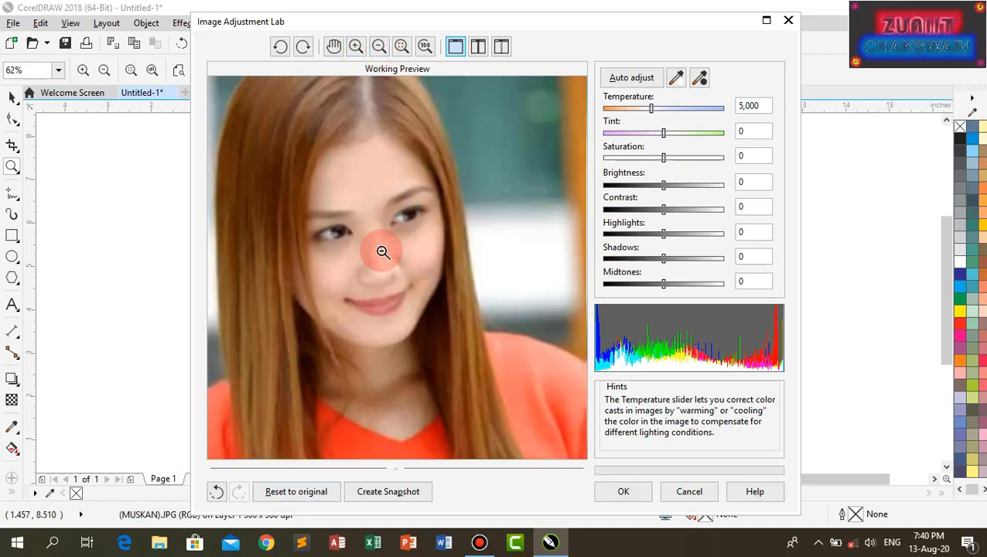
click(419, 242)
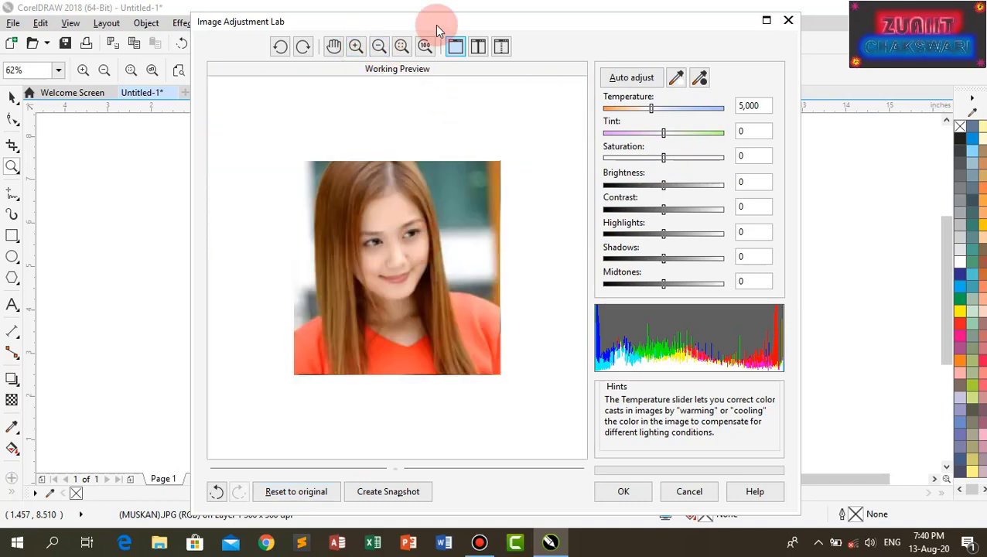
click(401, 46)
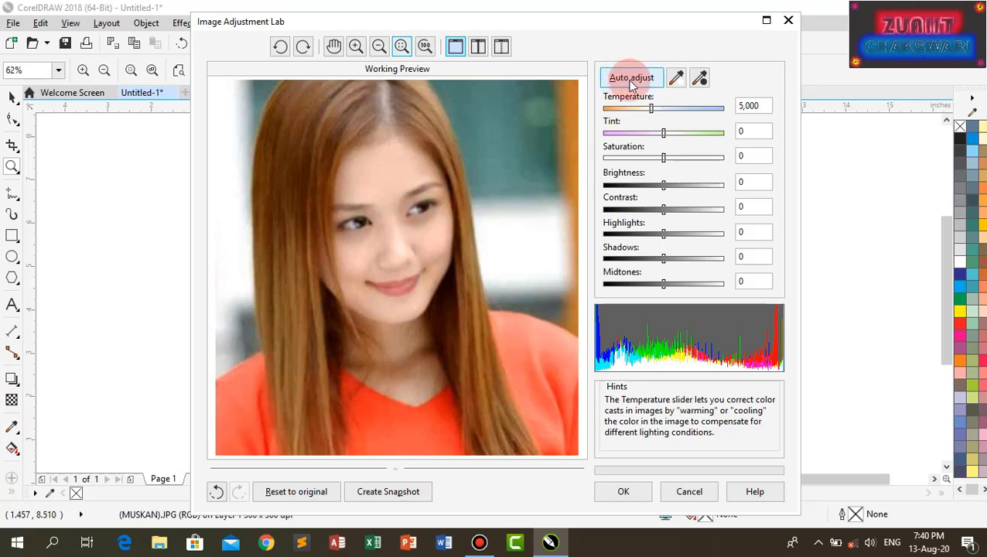
Compare original and working preview in a split view, shifting the dividing line slightly across the face.
click(500, 47)
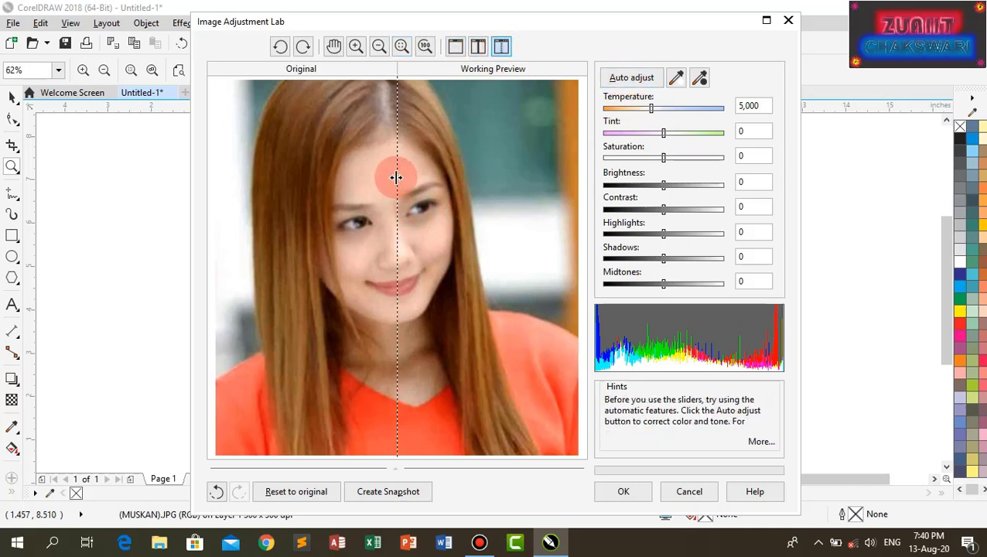
drag(396, 178, 403, 187)
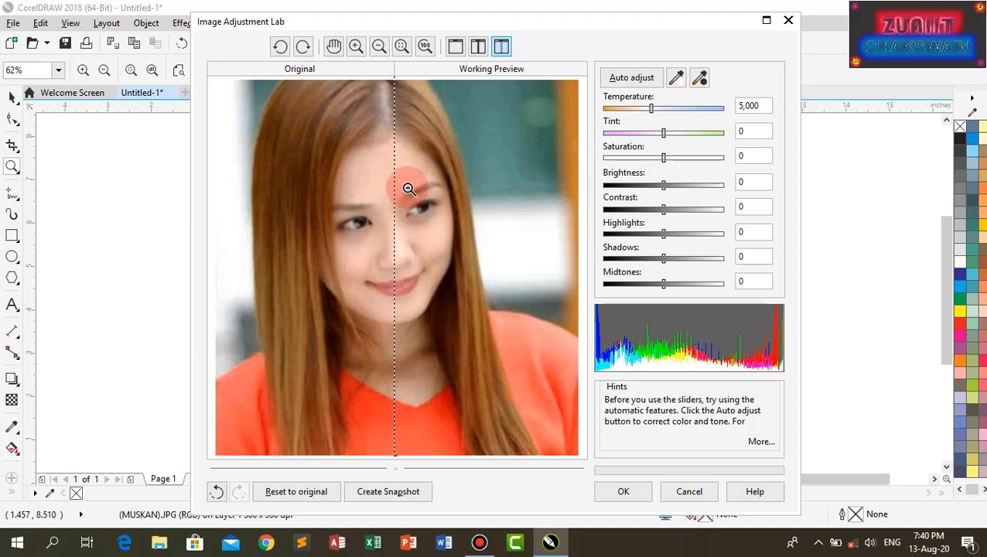
click(720, 103)
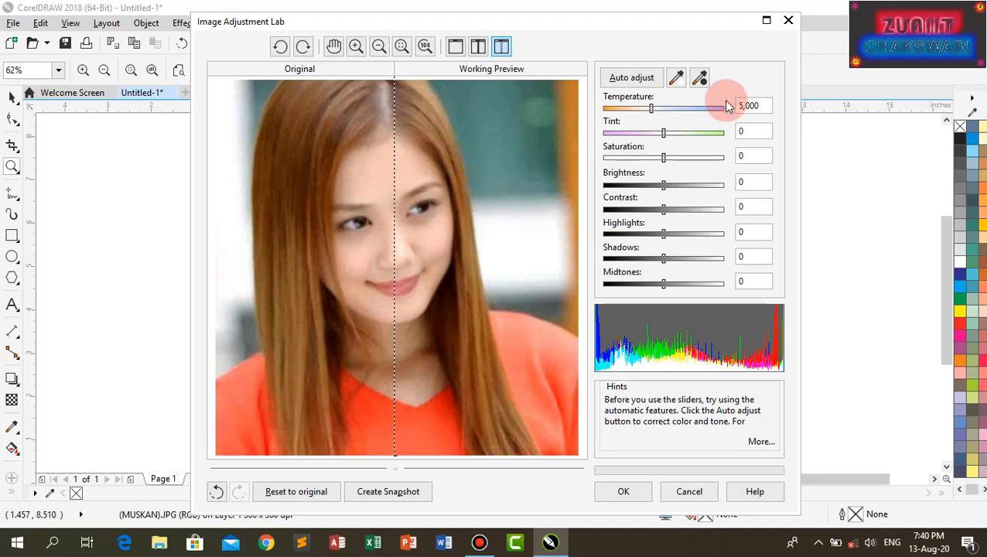
Set Temperature to 7,512, Tint to 59 and Saturation to 67, and adjust Brightness and Contrast in the split view.
click(654, 106)
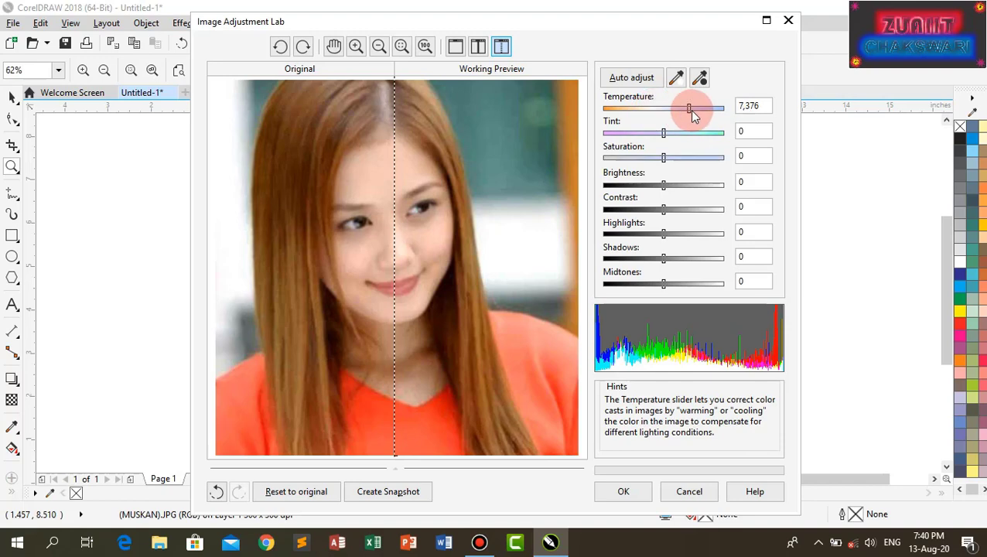
drag(694, 115, 696, 109)
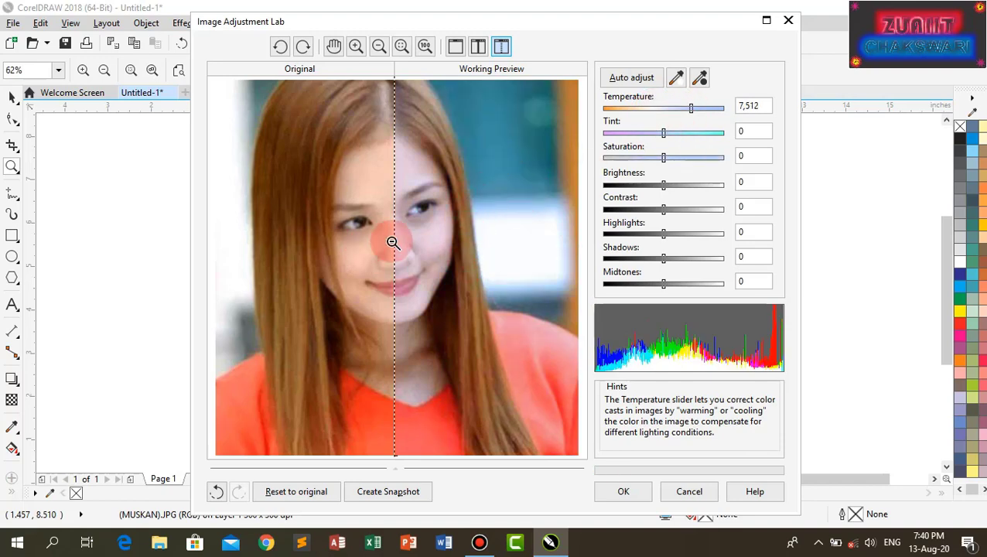
drag(666, 139, 689, 159)
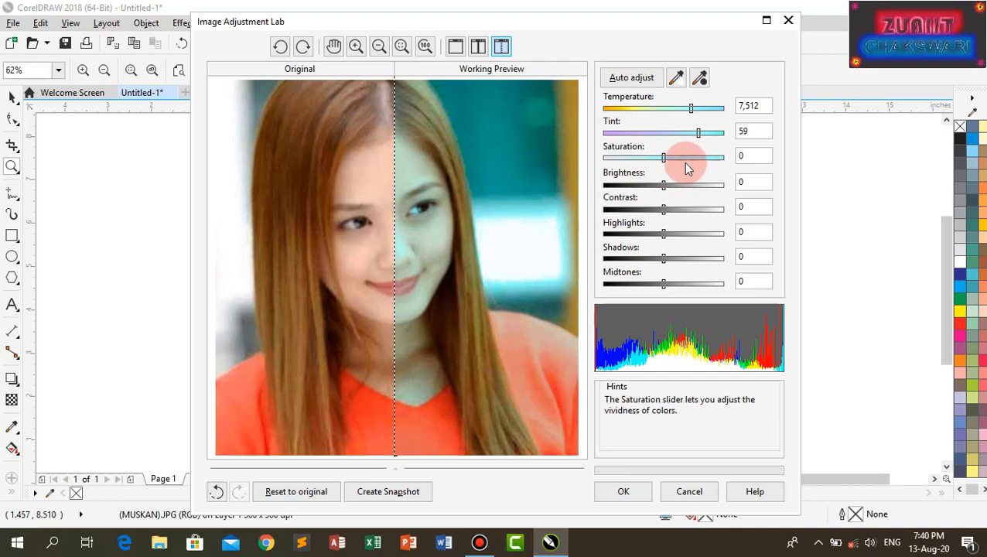
drag(663, 158, 702, 158)
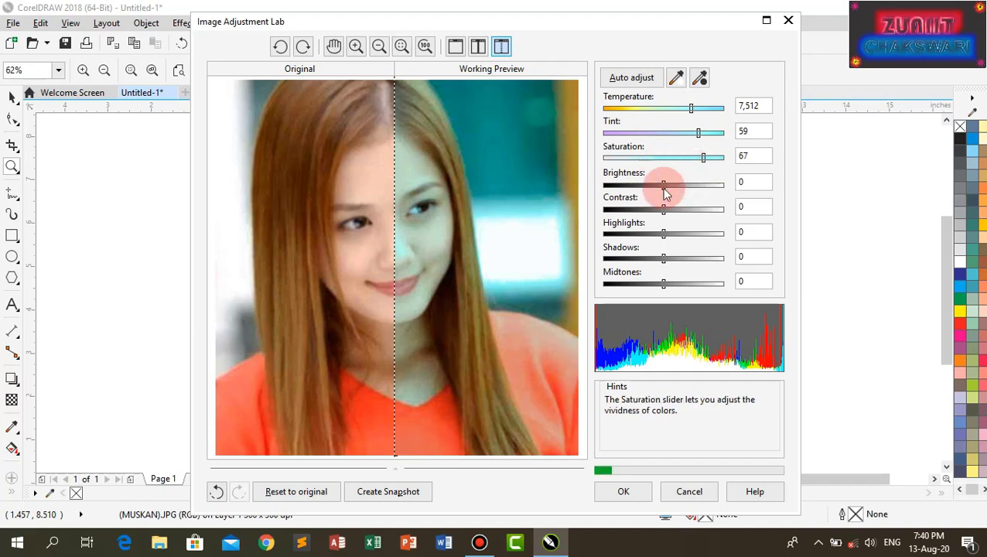
drag(662, 185, 696, 216)
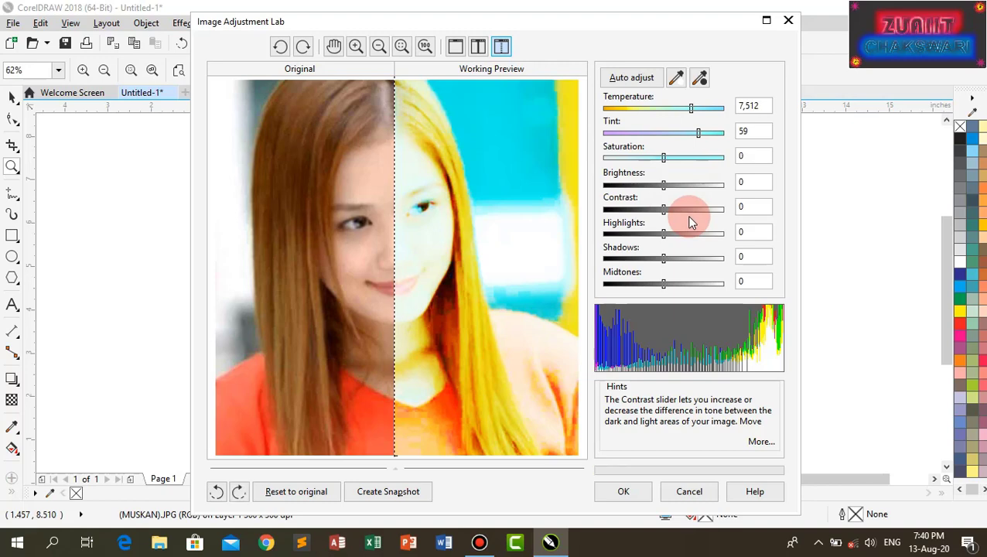
Undo the color corrections by resetting the photo to original, and show only the working preview.
key(ctrl+z)
key(ctrl+z)
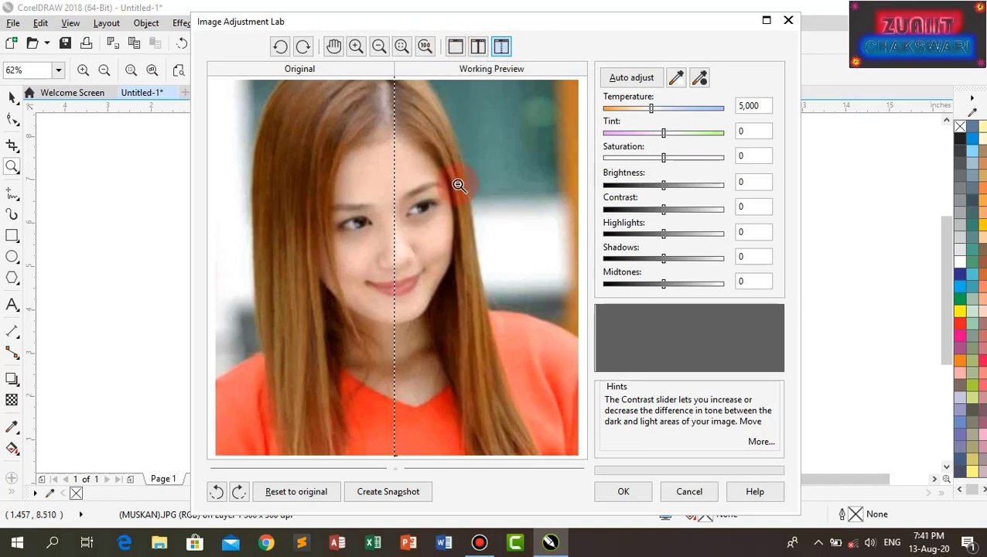
click(302, 493)
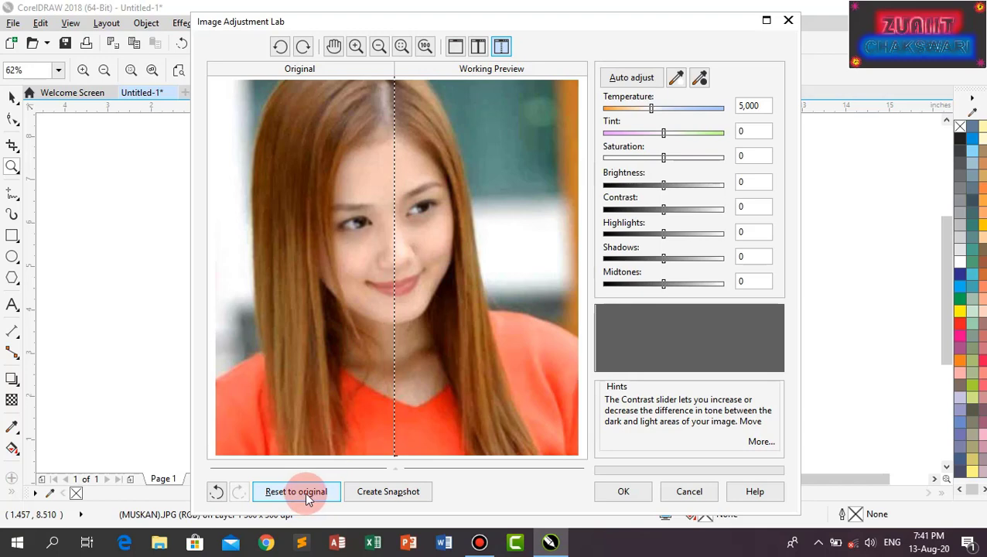
click(455, 46)
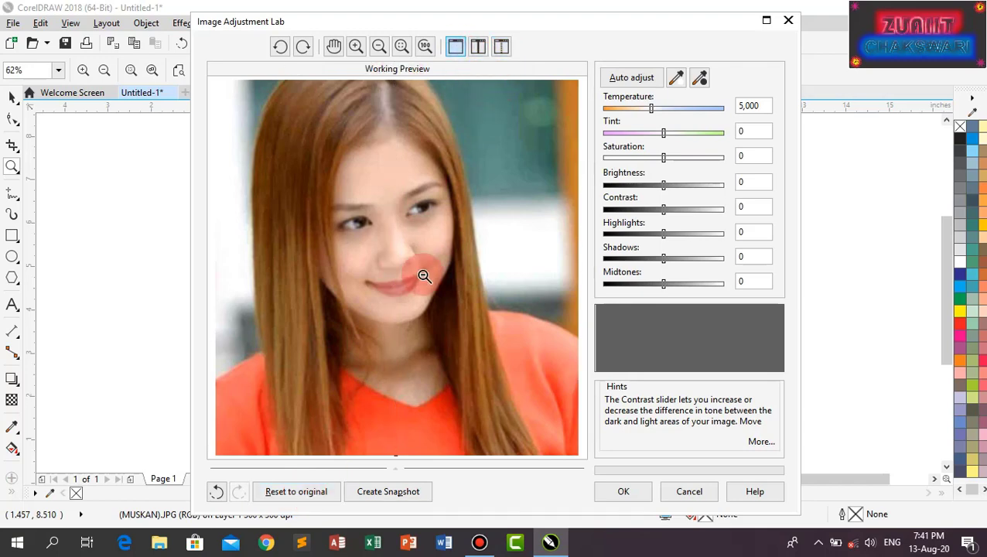
click(295, 491)
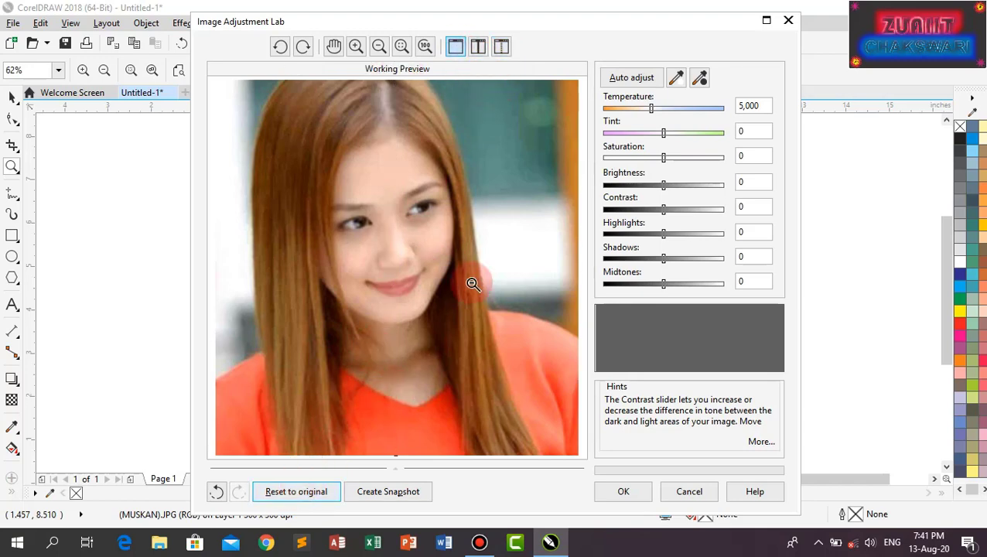
Set Temperature to 6,789, Tint to 18, Saturation to 14, Brightness to 2 and Contrast to 46.
drag(652, 108, 688, 188)
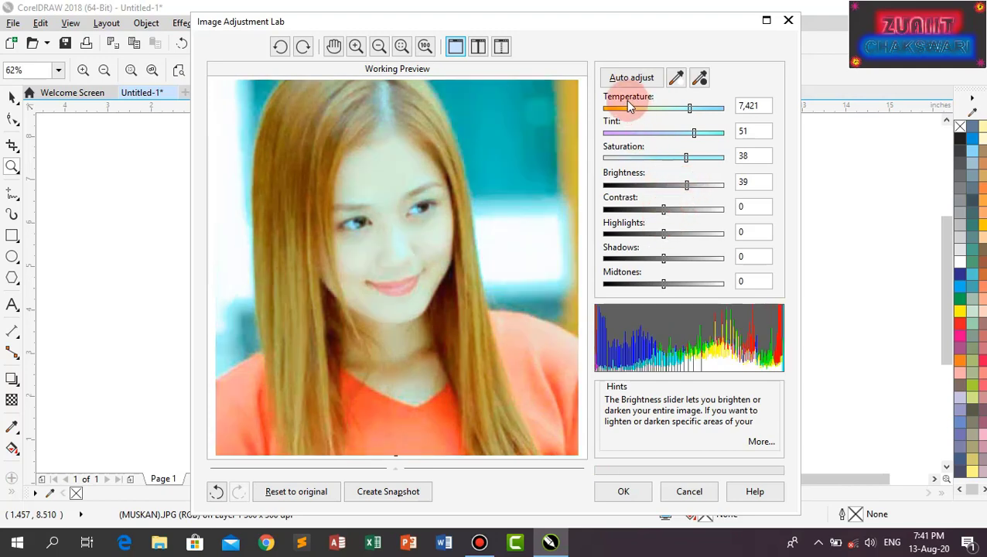
click(690, 106)
drag(689, 109, 692, 213)
click(688, 186)
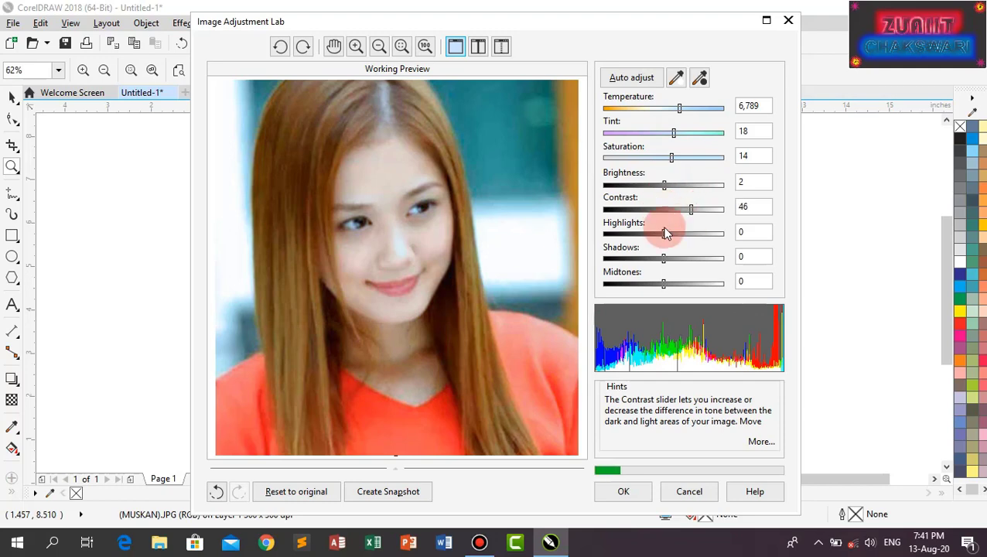
Set Highlights to 39, Shadows to 50 and Midtones to 30.
click(663, 236)
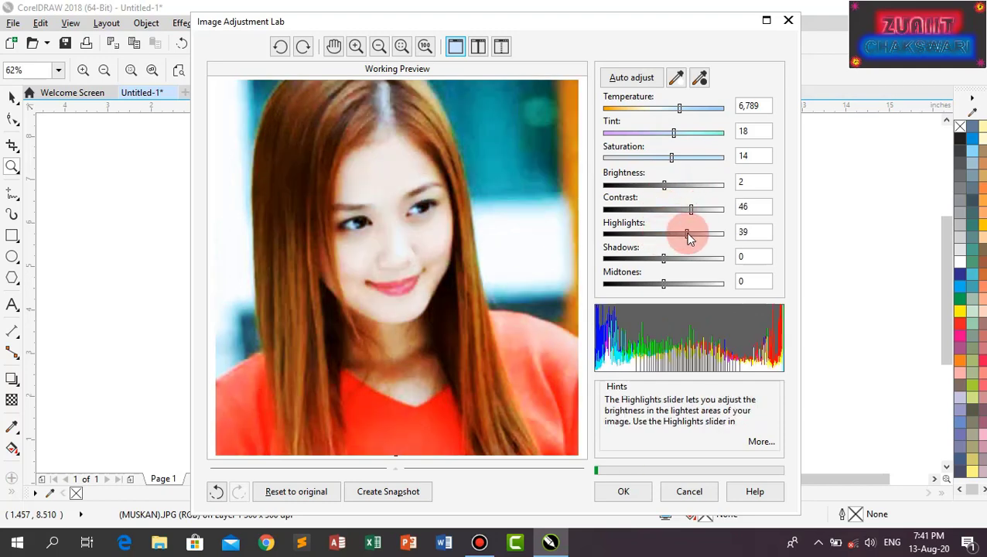
click(664, 259)
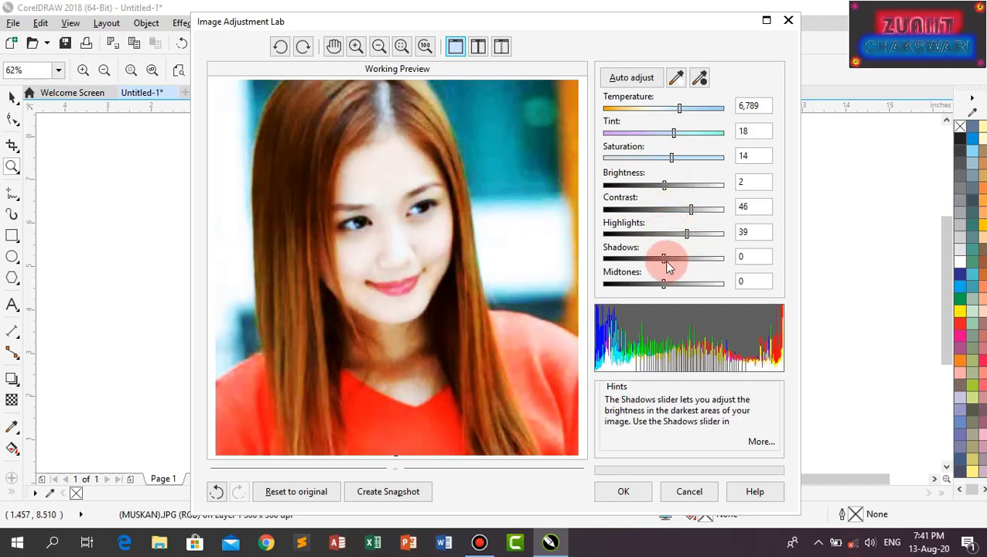
drag(664, 260, 682, 283)
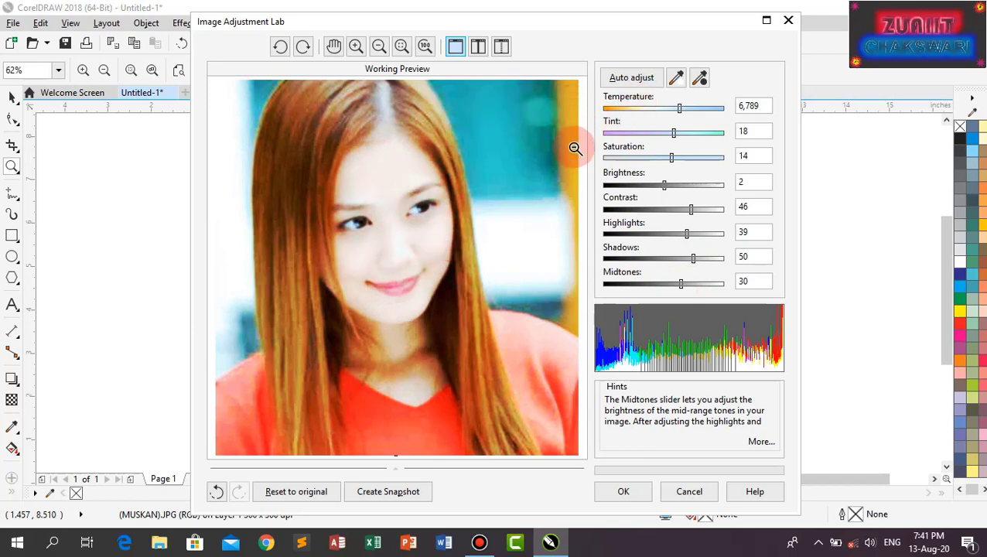
Auto-adjust the photo and accept the Image Adjustment Lab corrections, undoing them on the page.
click(632, 81)
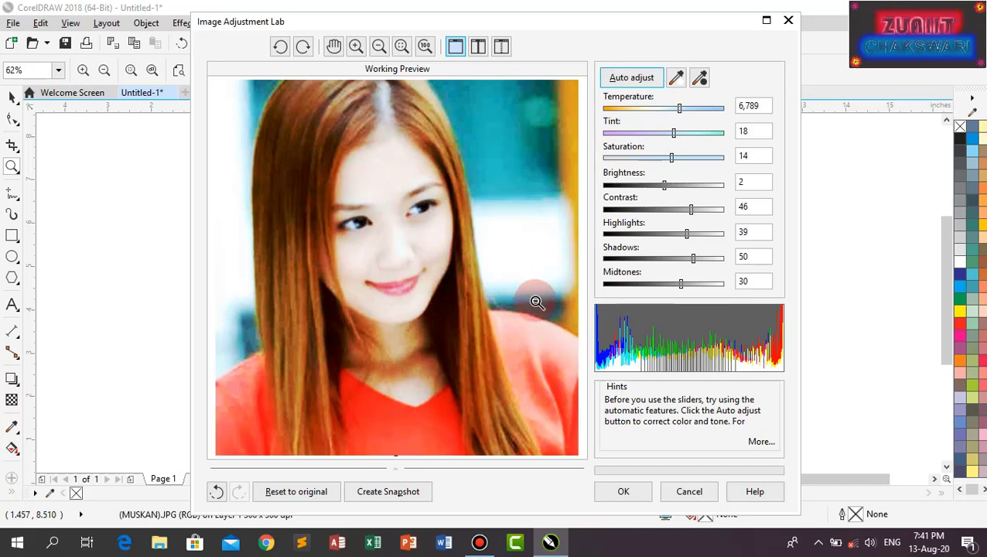
click(623, 493)
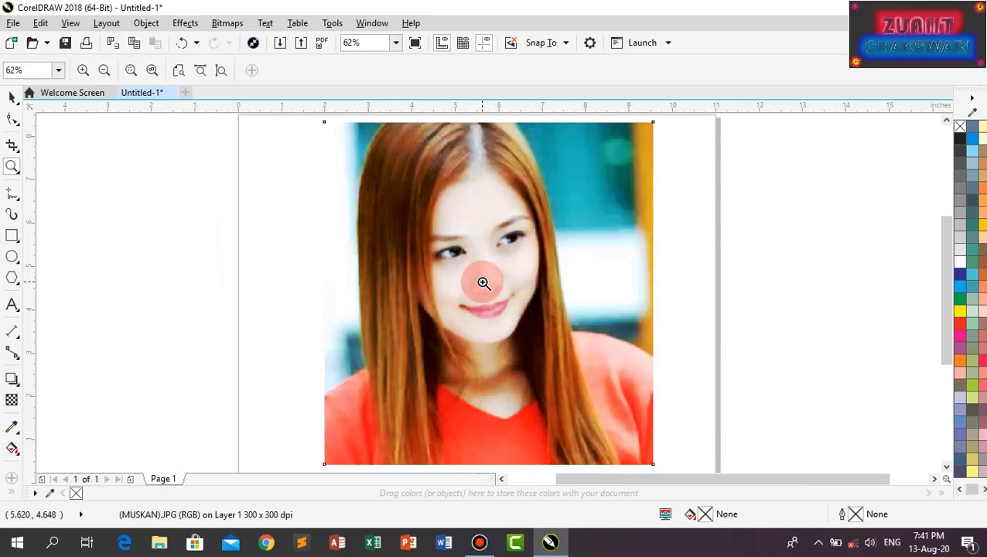
key(ctrl+z)
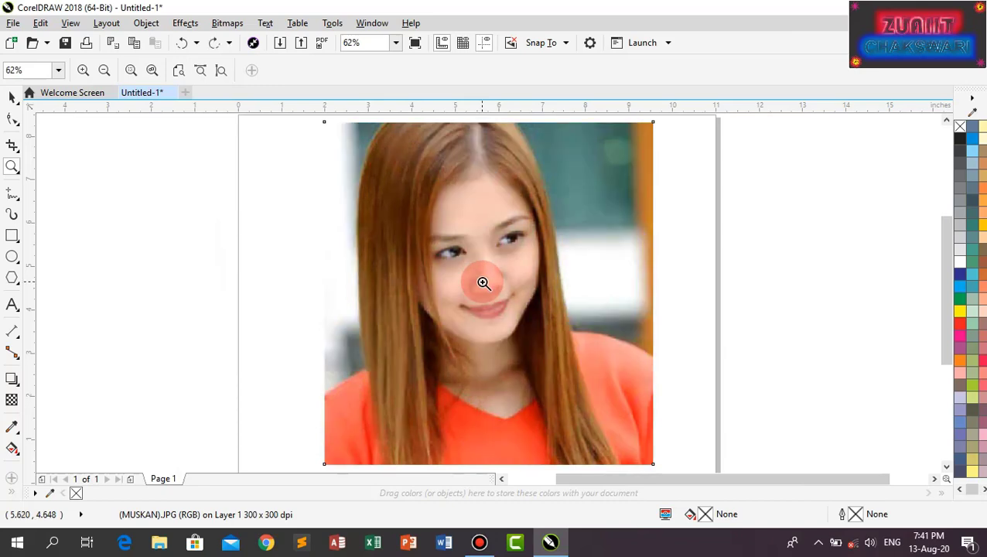
Open Straighten Image for the photo and try a finer grid before returning to medium-sized cells.
click(228, 22)
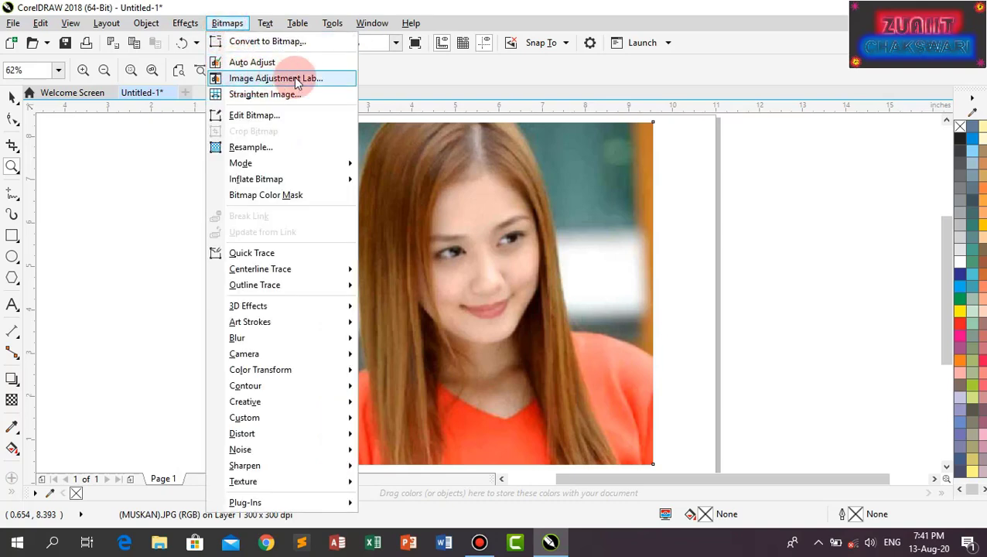
click(260, 94)
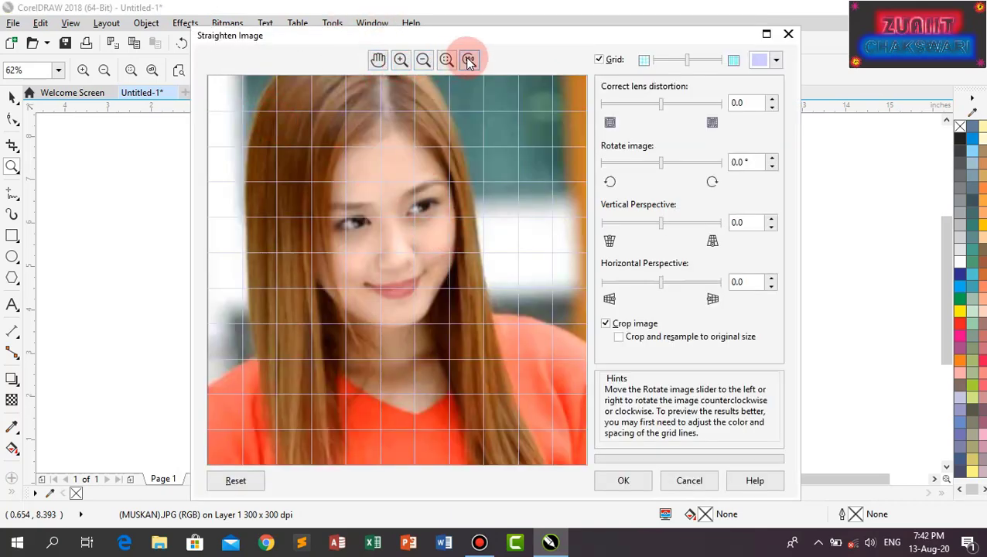
mouse_move(385, 183)
mouse_down()
mouse_move(456, 221)
mouse_move(385, 237)
mouse_move(370, 216)
mouse_move(420, 116)
mouse_move(386, 71)
mouse_move(423, 94)
mouse_move(505, 98)
mouse_up()
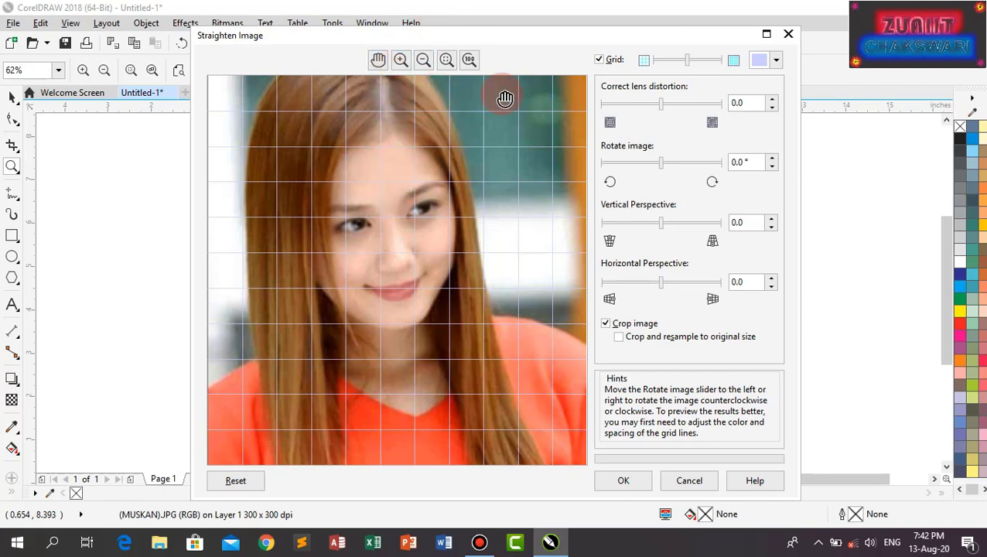
drag(681, 60, 719, 62)
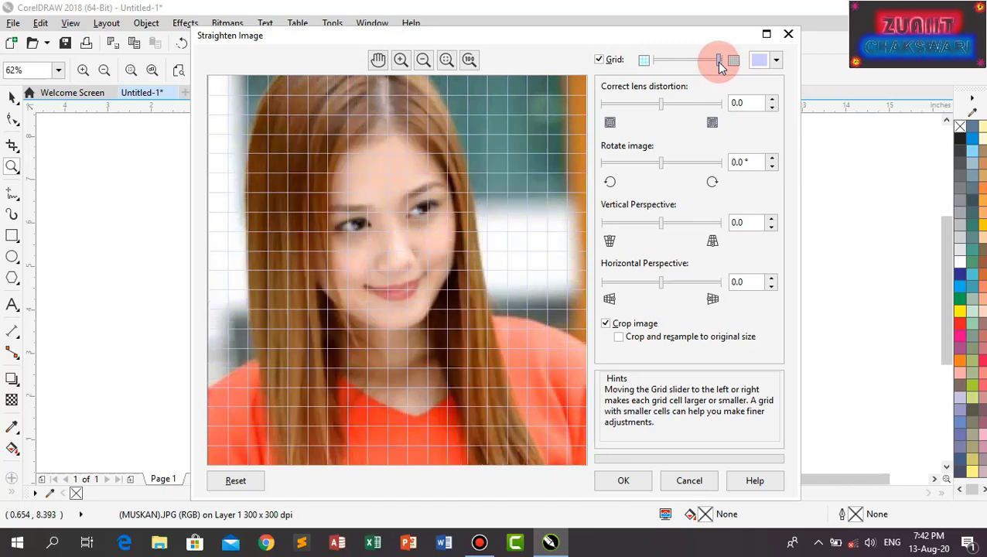
mouse_move(414, 150)
mouse_down()
mouse_move(419, 122)
mouse_move(395, 152)
mouse_move(410, 125)
mouse_move(392, 130)
mouse_move(418, 127)
mouse_move(388, 125)
mouse_move(500, 101)
mouse_move(500, 89)
mouse_up()
drag(716, 60, 687, 67)
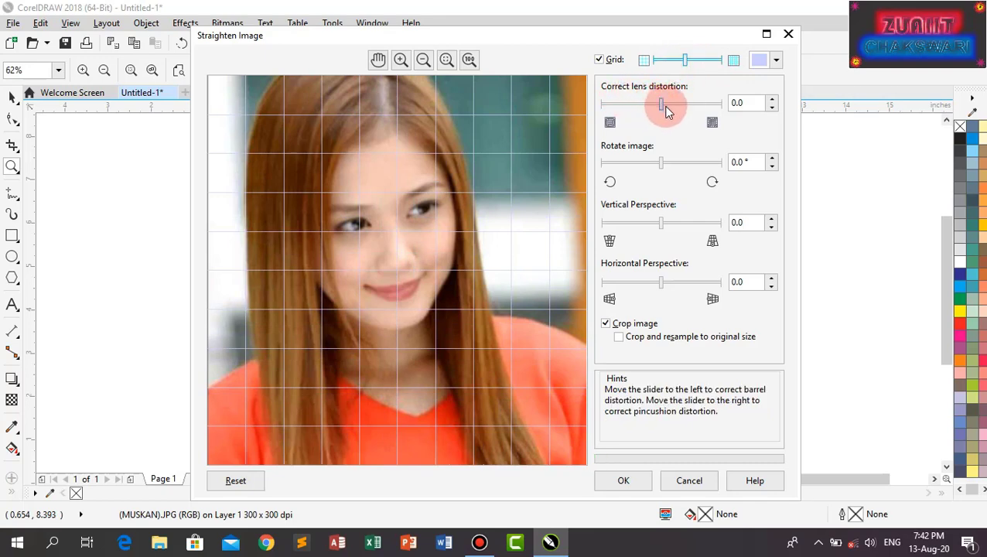
Try a lens distortion correction of -40.1 on the photo and replace it with 36.5.
drag(659, 104, 637, 105)
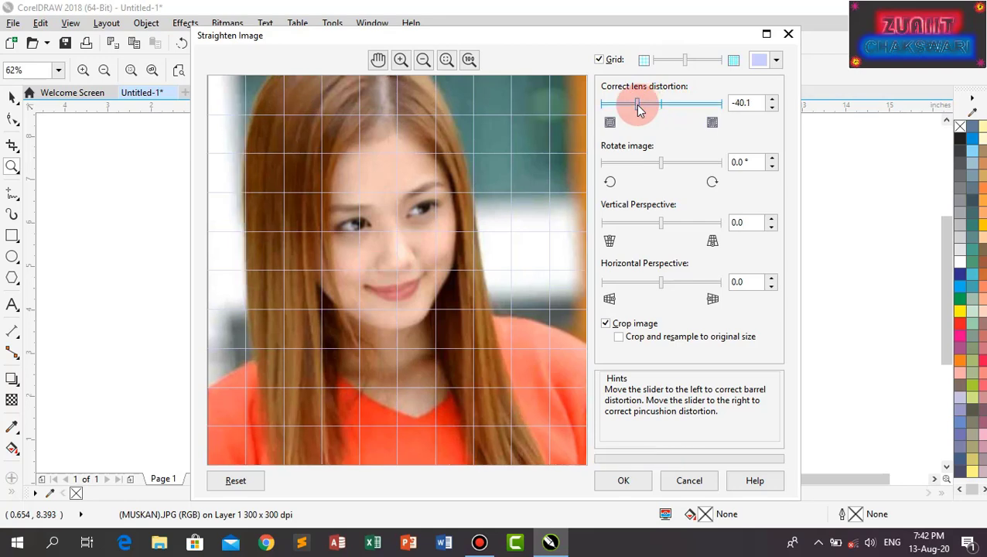
drag(639, 106, 685, 115)
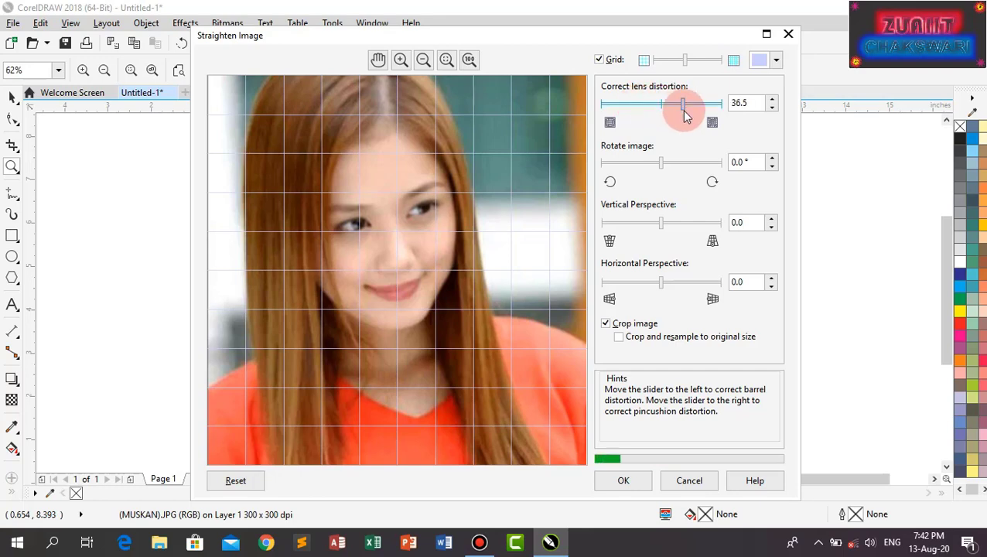
click(662, 166)
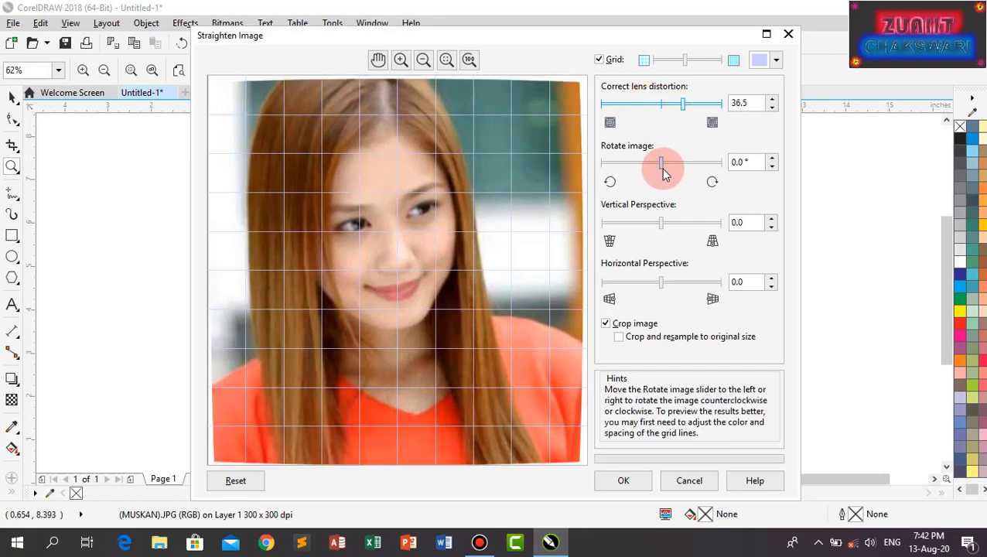
Rotate the photo by 0.3° and reduce its lens distortion correction to -0.6.
mouse_move(662, 166)
mouse_down()
mouse_move(738, 165)
mouse_move(585, 163)
mouse_move(665, 164)
mouse_move(664, 172)
mouse_up()
drag(699, 103, 664, 114)
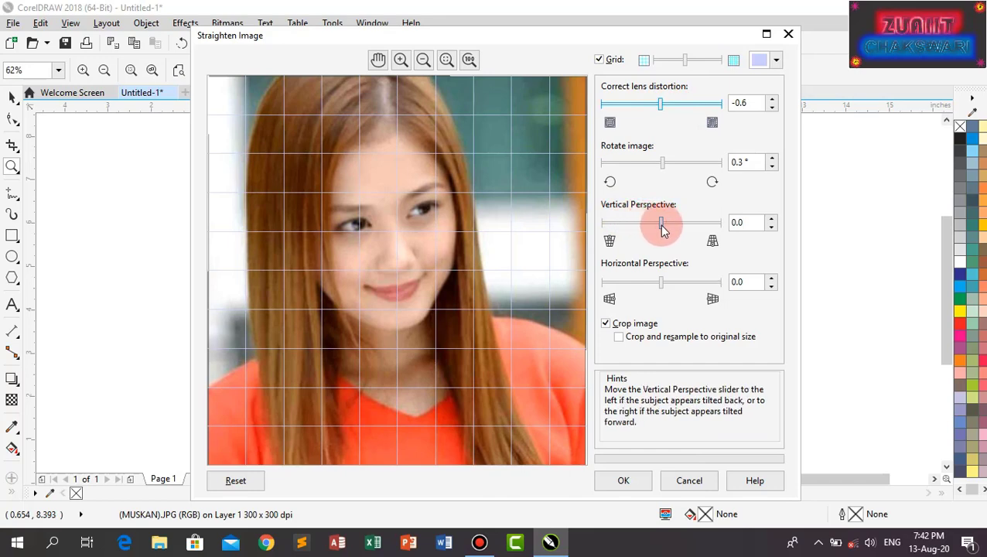
Try vertical perspective corrections of 0.79 and -0.61 on the photo before returning the value to -0.01.
drag(663, 229, 711, 232)
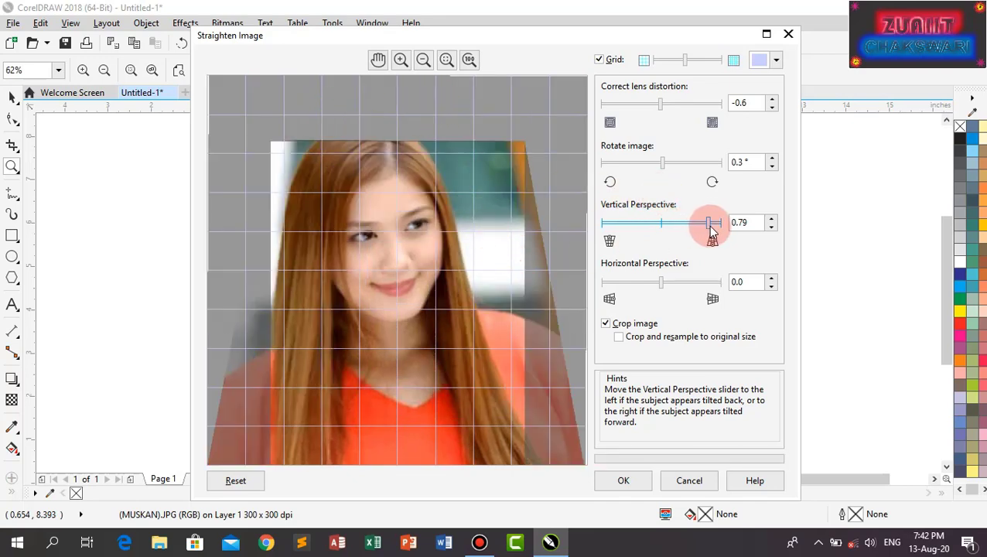
drag(672, 225, 626, 228)
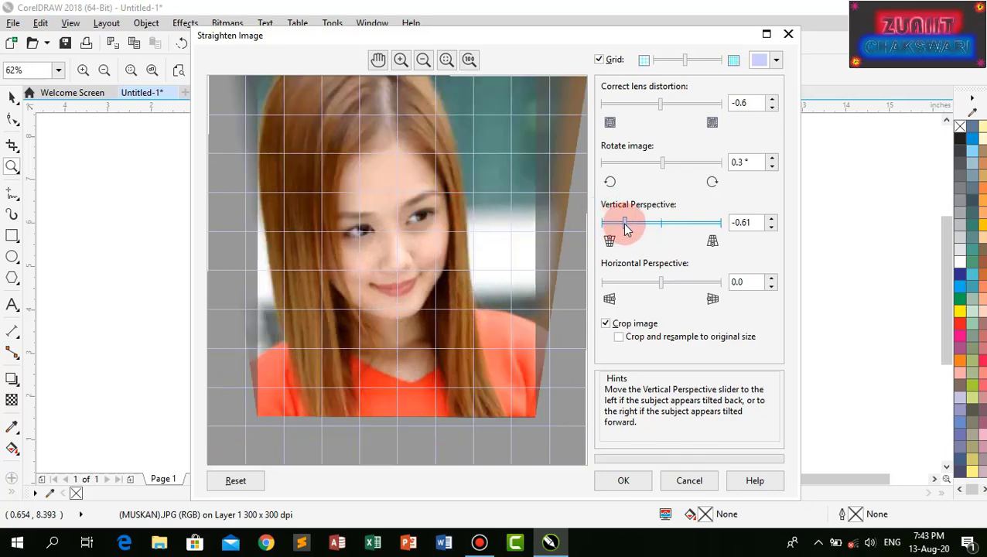
drag(626, 225, 663, 222)
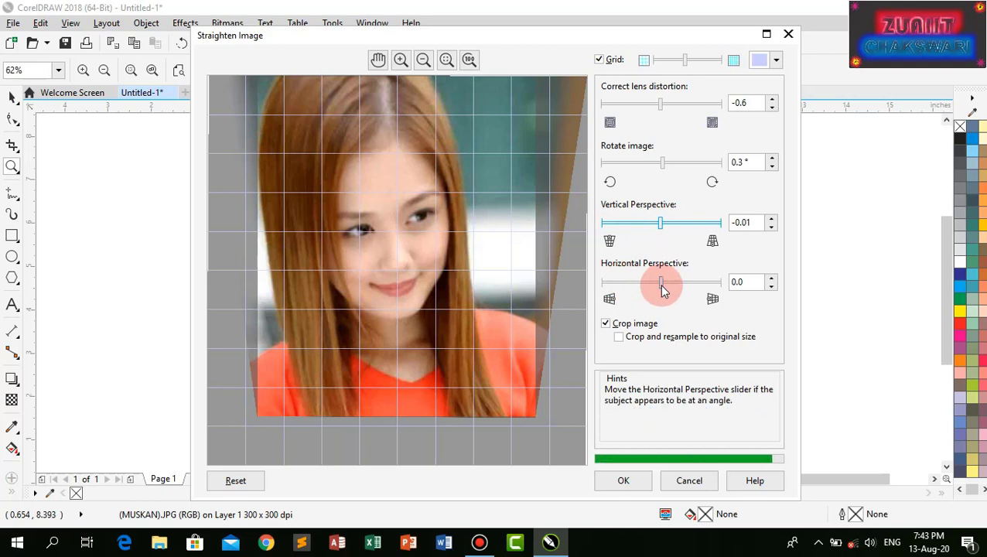
Try horizontal perspective corrections of 0.55 and -0.65 on the photo before returning the value to -0.02.
drag(663, 288, 696, 292)
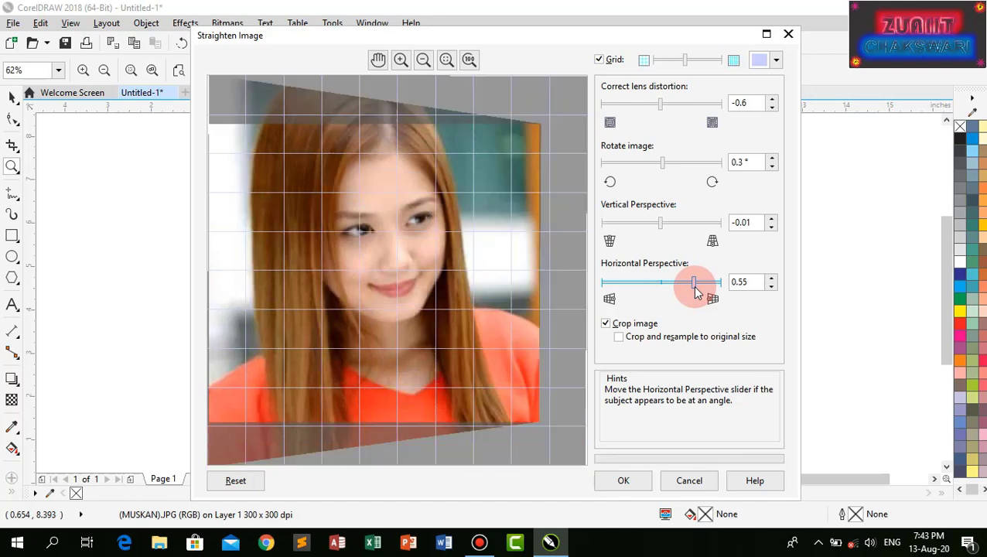
drag(694, 288, 625, 294)
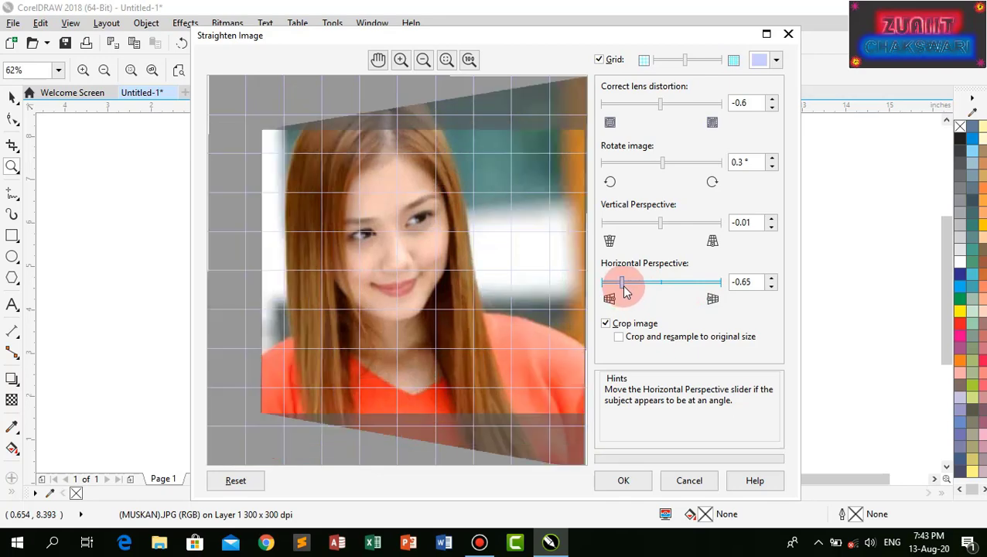
drag(626, 289, 663, 289)
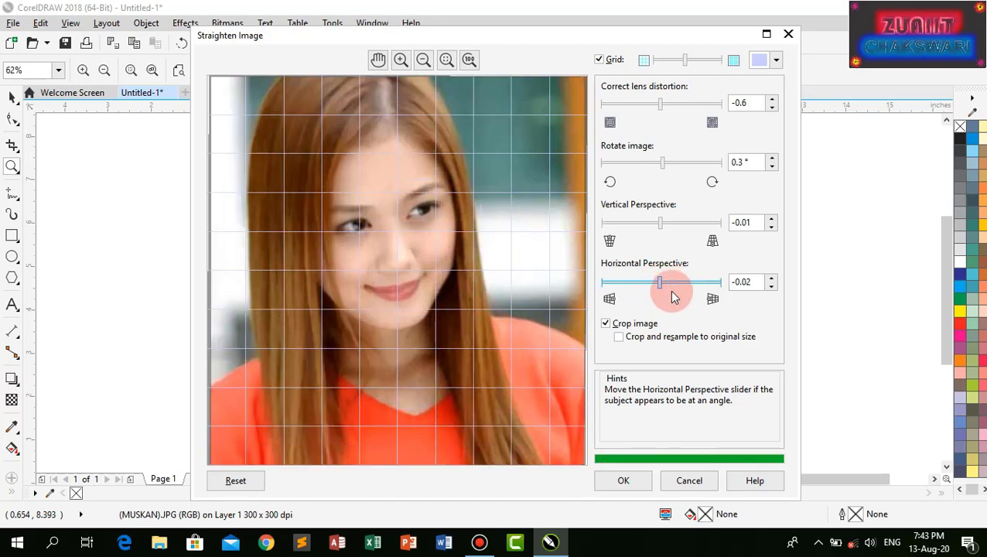
Compare a horizontal perspective of -0.52 with image cropping disabled and enabled, finishing with cropping on and the perspective at 0.02.
click(607, 324)
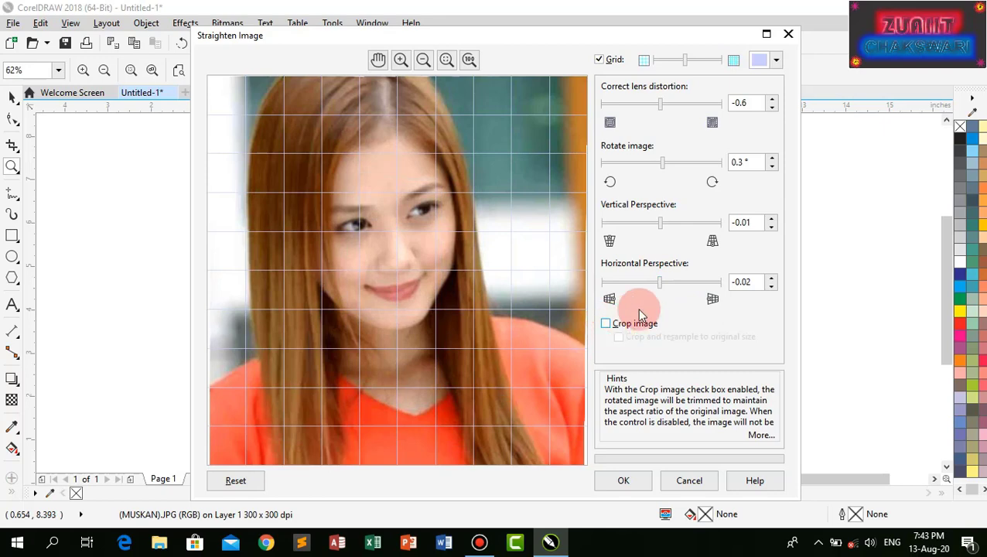
drag(661, 281, 633, 288)
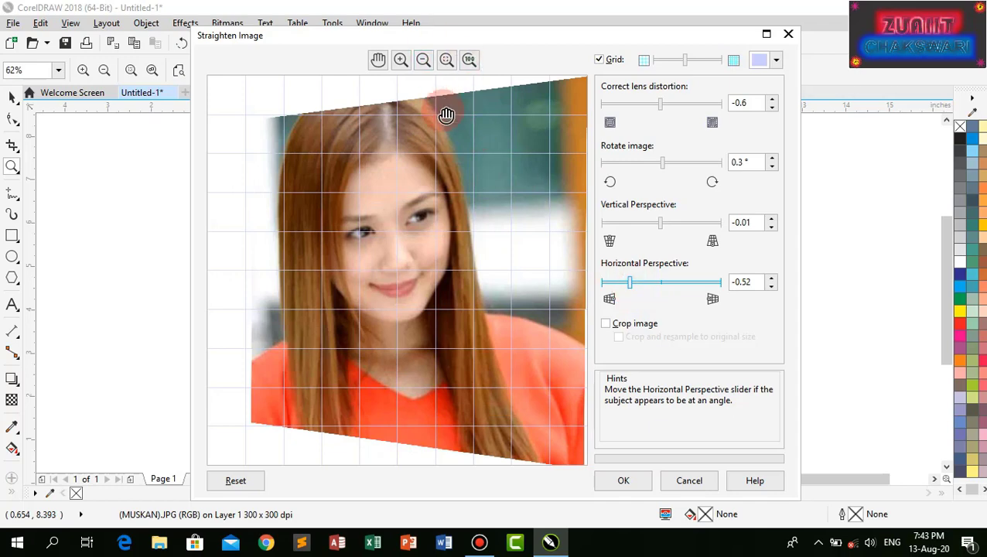
click(605, 324)
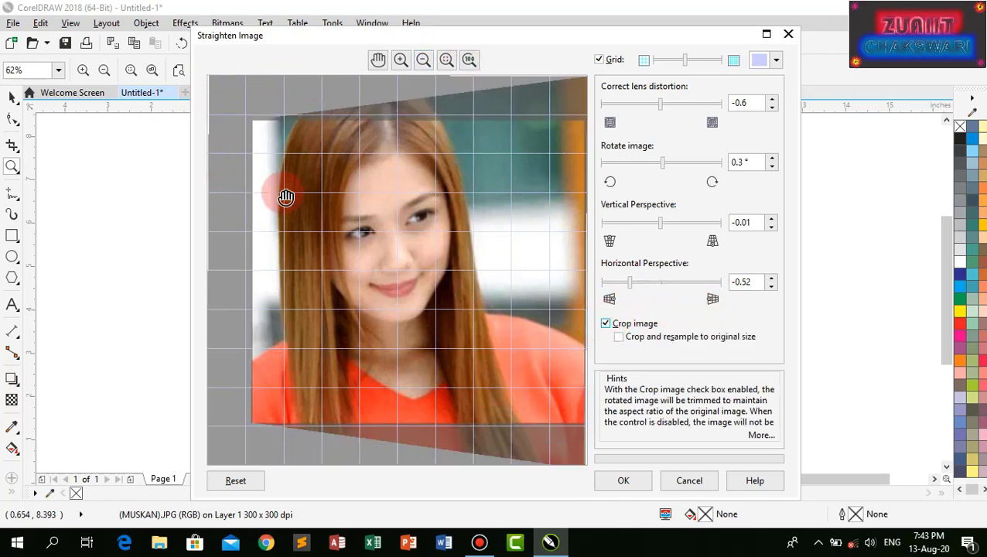
drag(625, 294, 656, 291)
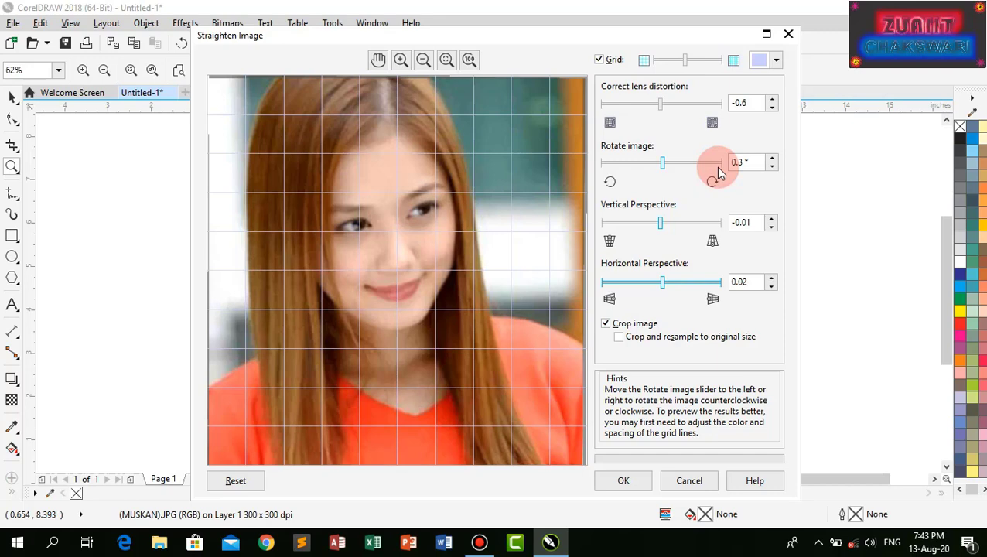
Reset all Straighten Image corrections and accept the dialog.
click(243, 482)
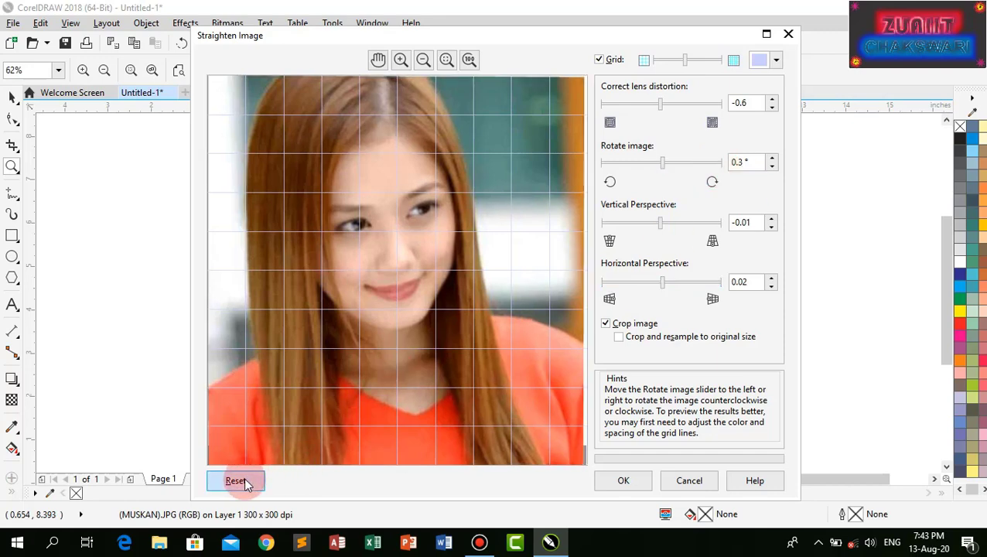
click(624, 483)
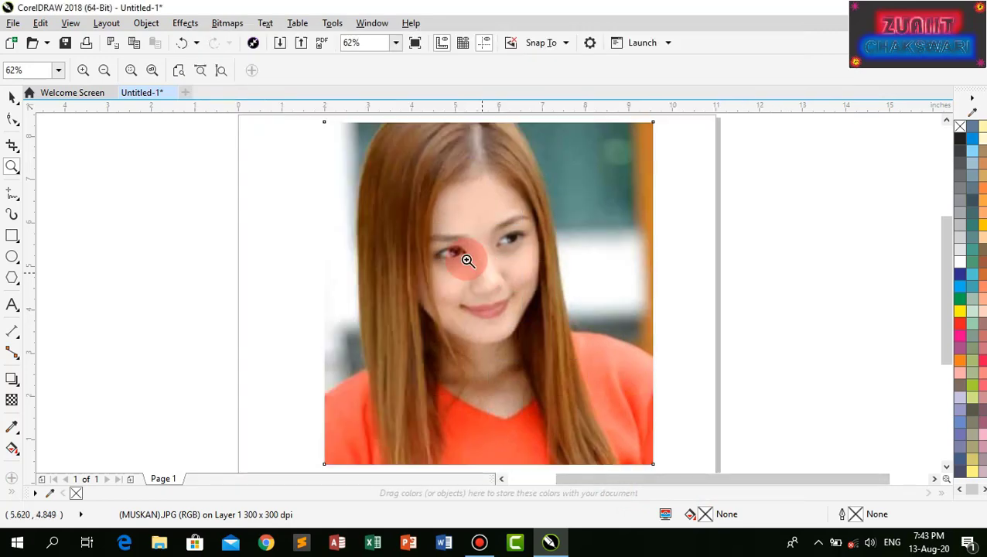
click(227, 23)
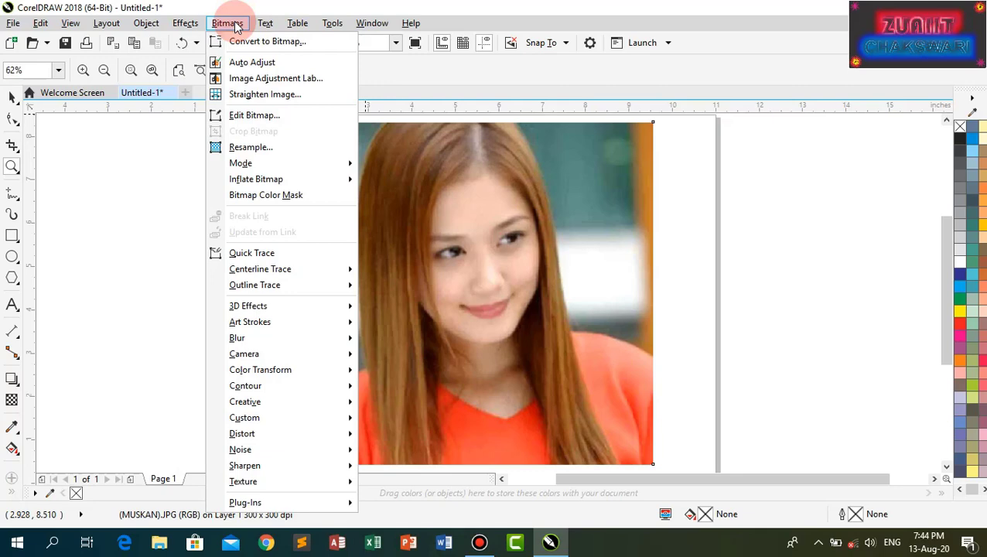
click(712, 199)
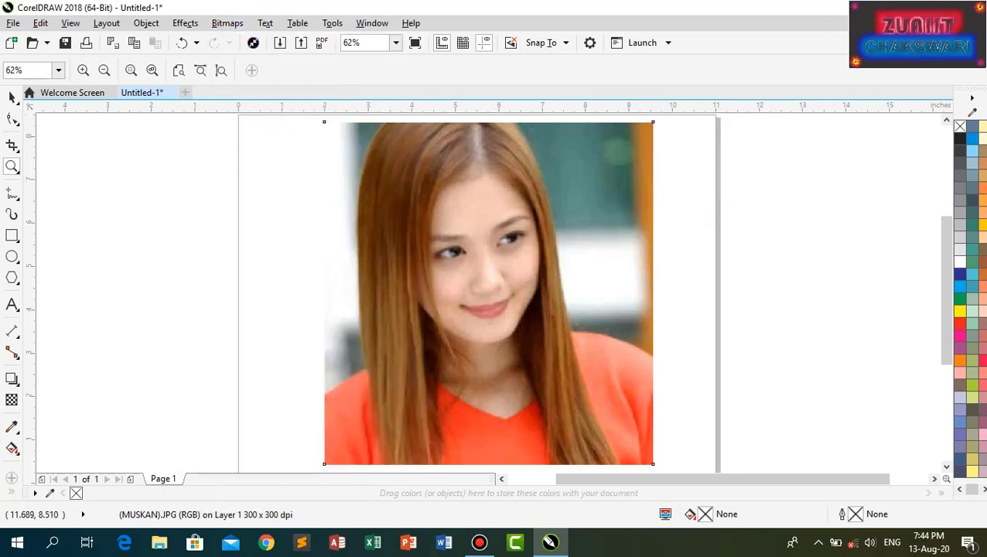